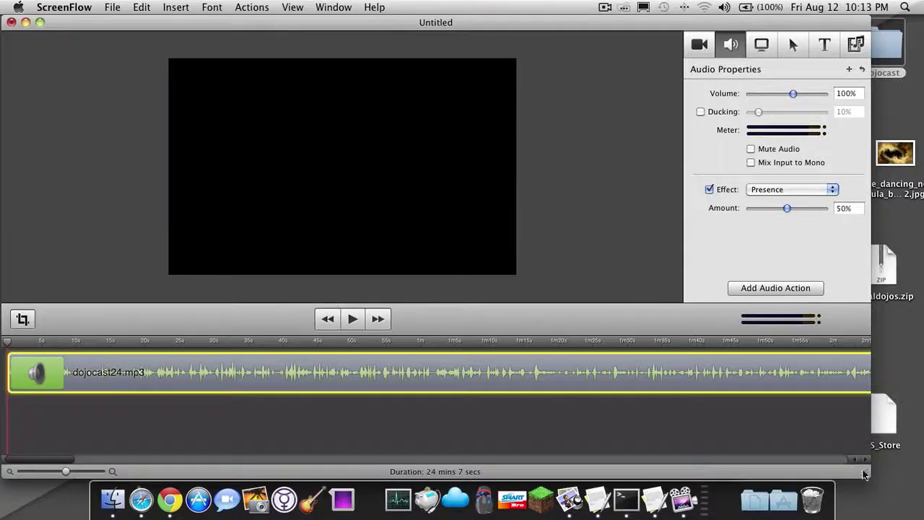
Stretch the ScreenFlow project window out to the right edge of the screen
drag(866, 475, 919, 475)
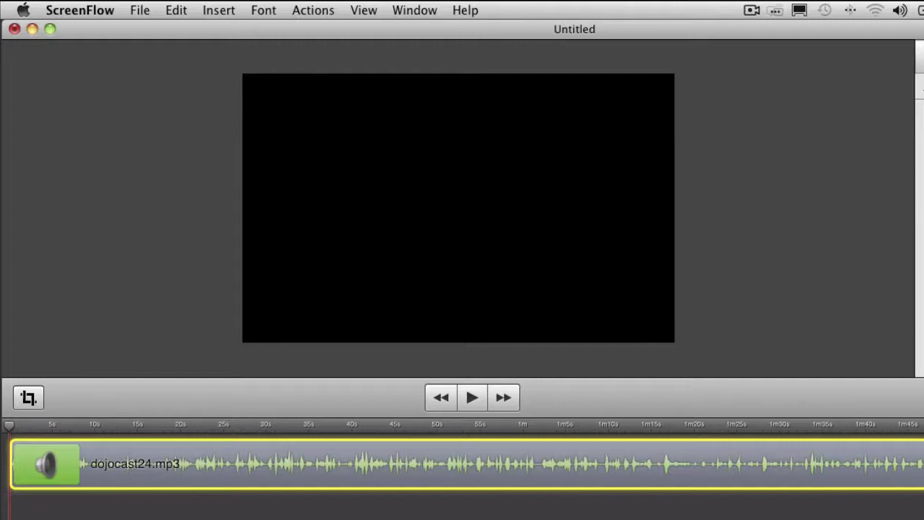
mouse_move(766, 454)
click(22, 478)
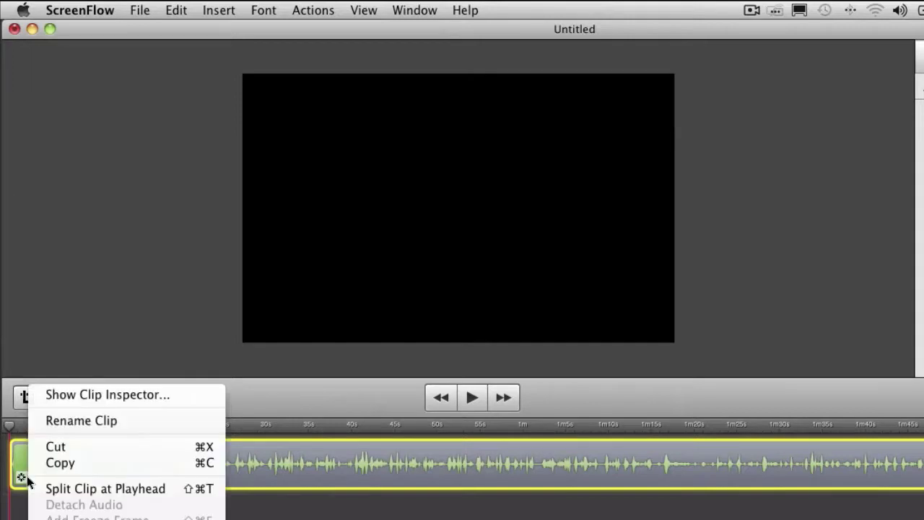
click(109, 402)
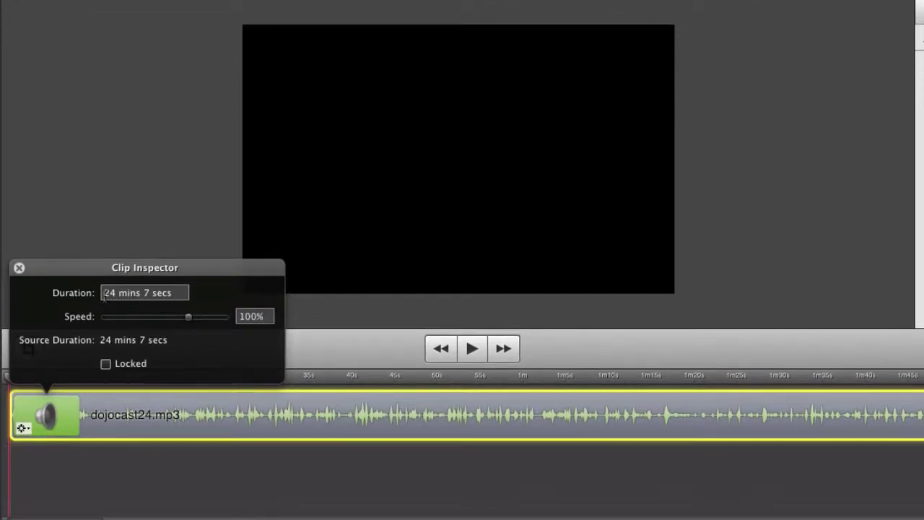
click(104, 294)
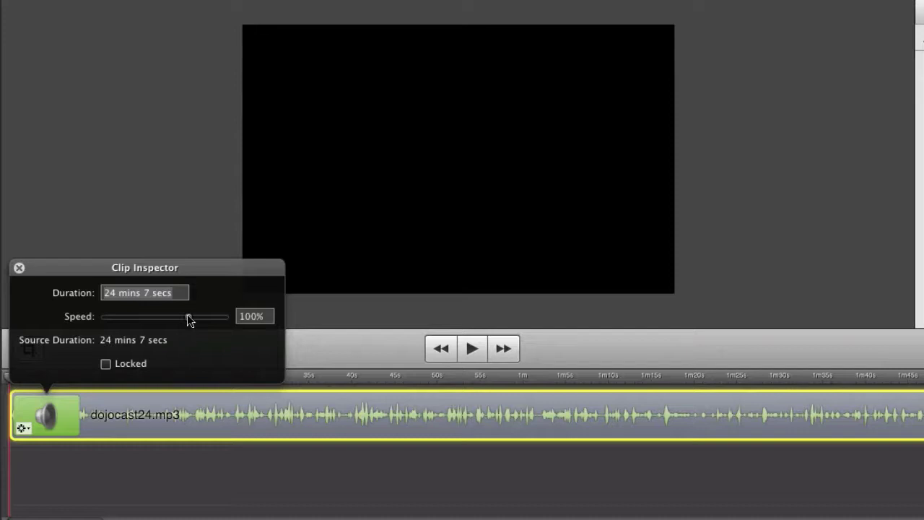
mouse_move(187, 320)
mouse_down()
mouse_move(205, 323)
mouse_move(169, 320)
mouse_move(188, 324)
mouse_up()
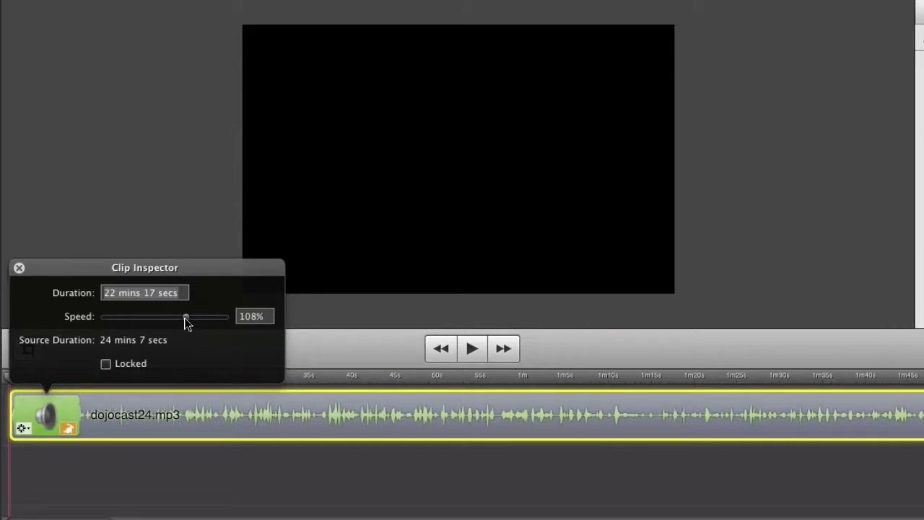
mouse_move(186, 320)
mouse_down()
mouse_move(120, 325)
mouse_move(188, 320)
mouse_move(173, 321)
mouse_up()
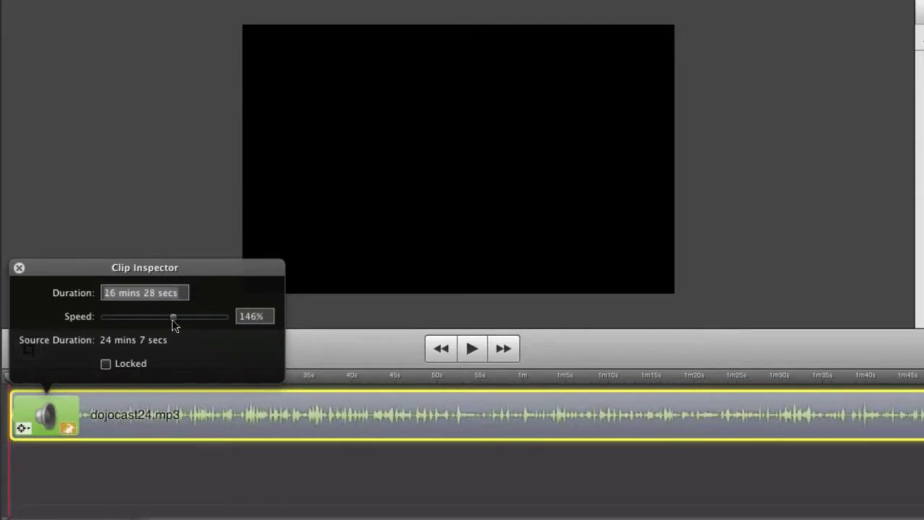
click(466, 349)
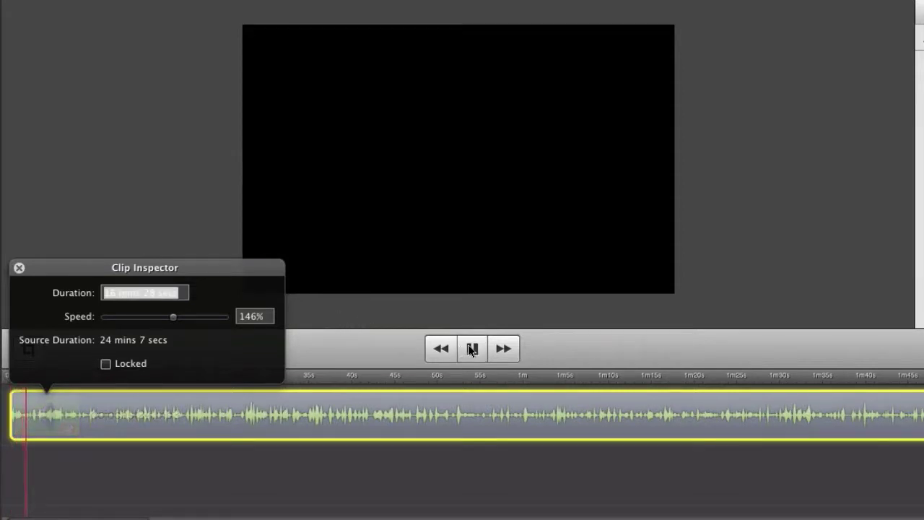
click(472, 350)
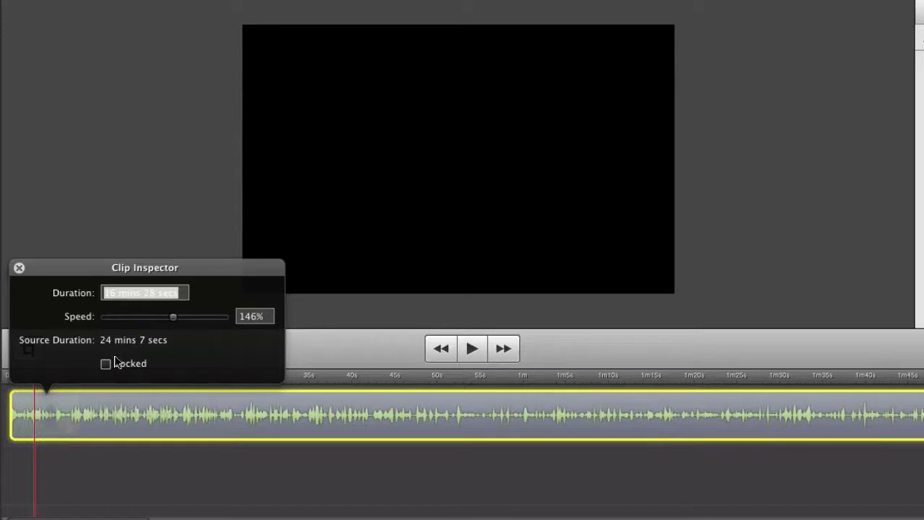
click(176, 319)
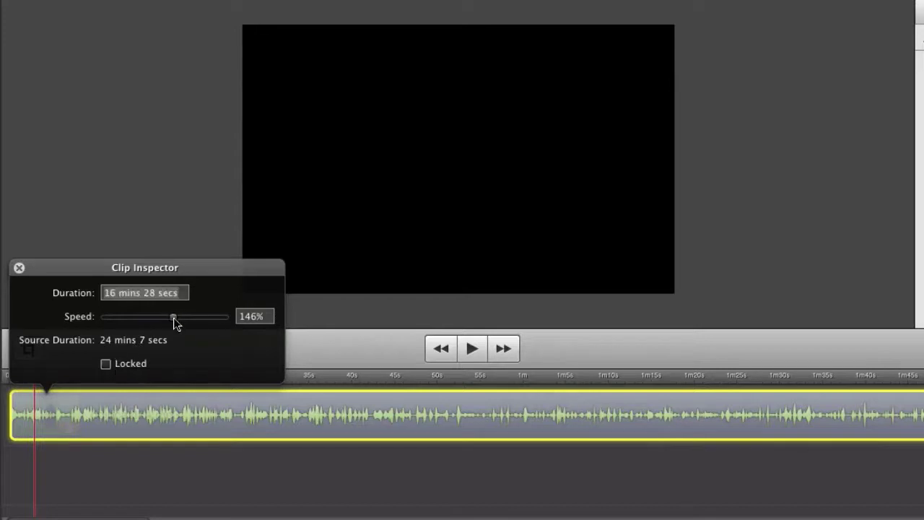
click(272, 316)
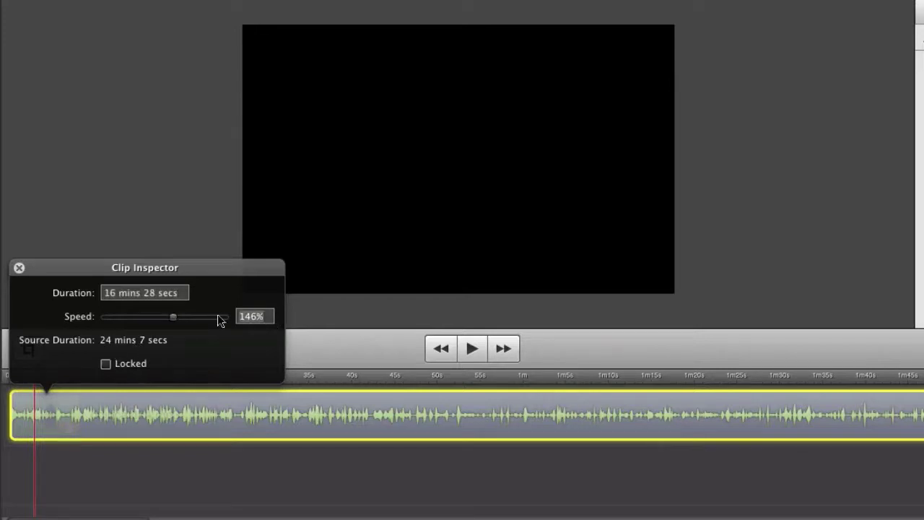
text(100%)
key(Return)
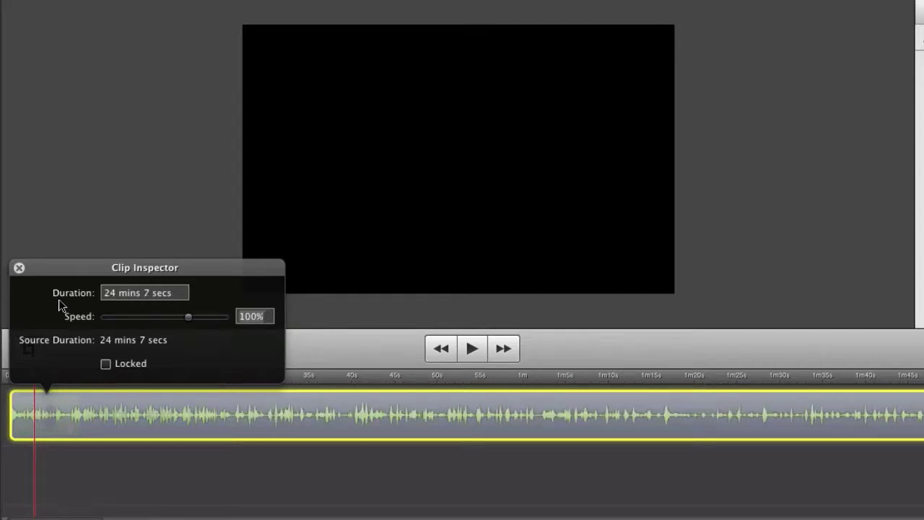
click(19, 268)
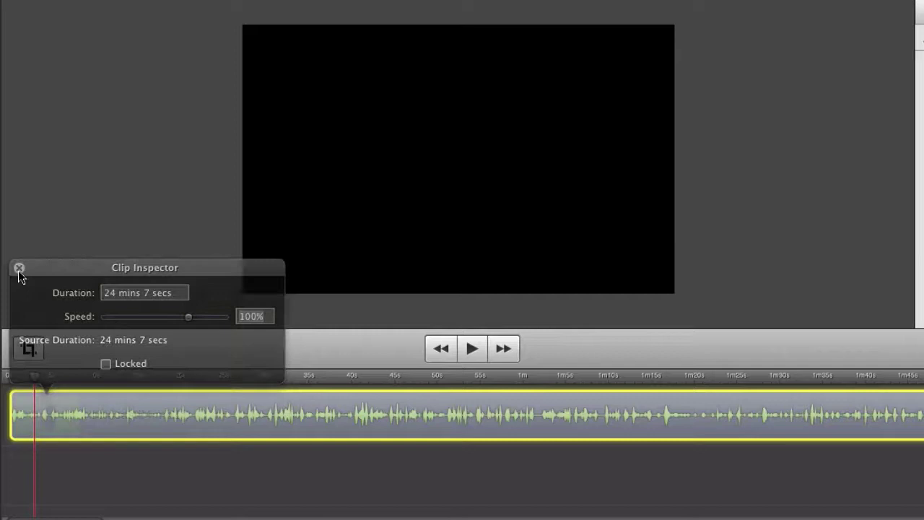
Add a Cross Dissolve starting transition to the beginning of dojocast24.mp3 and check its options menu
right_click(48, 407)
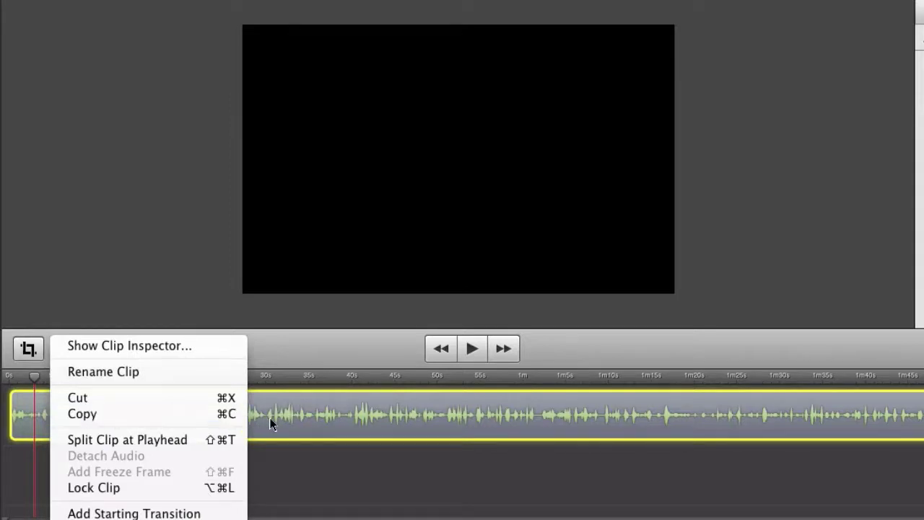
click(168, 514)
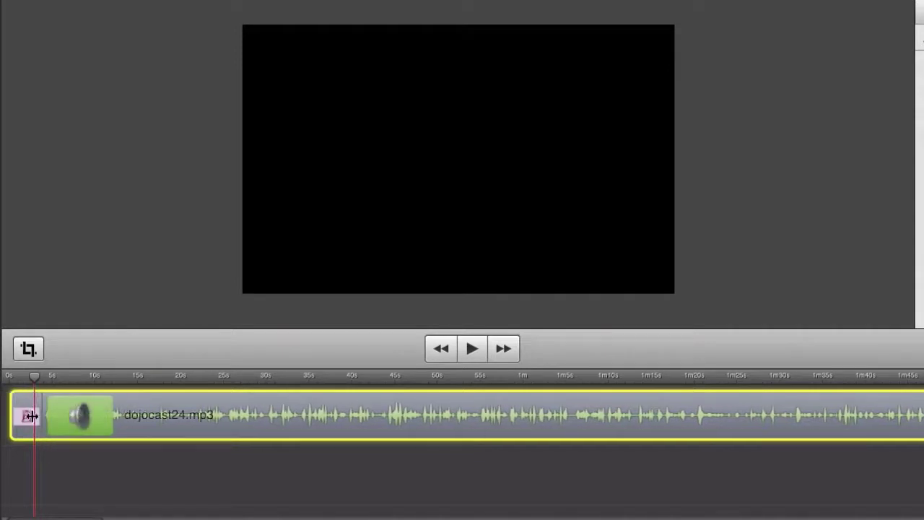
mouse_move(112, 420)
click(21, 428)
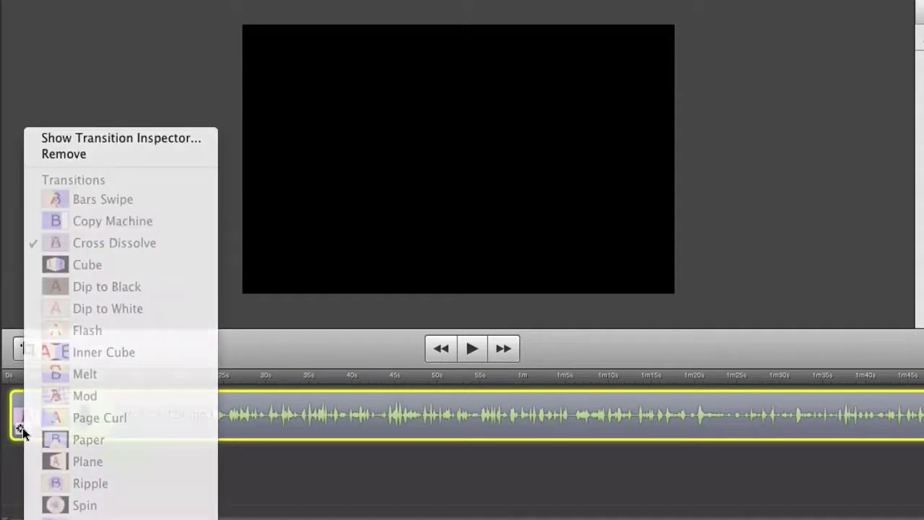
click(21, 428)
click(22, 428)
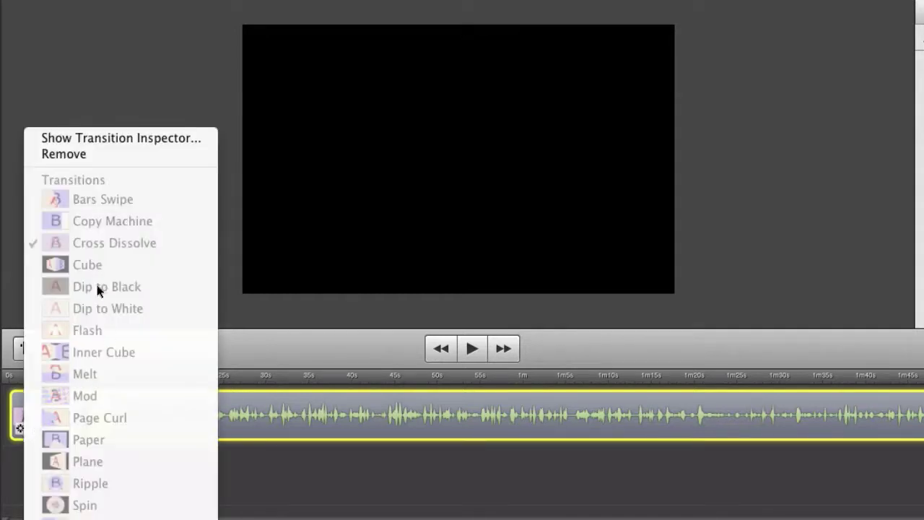
click(271, 449)
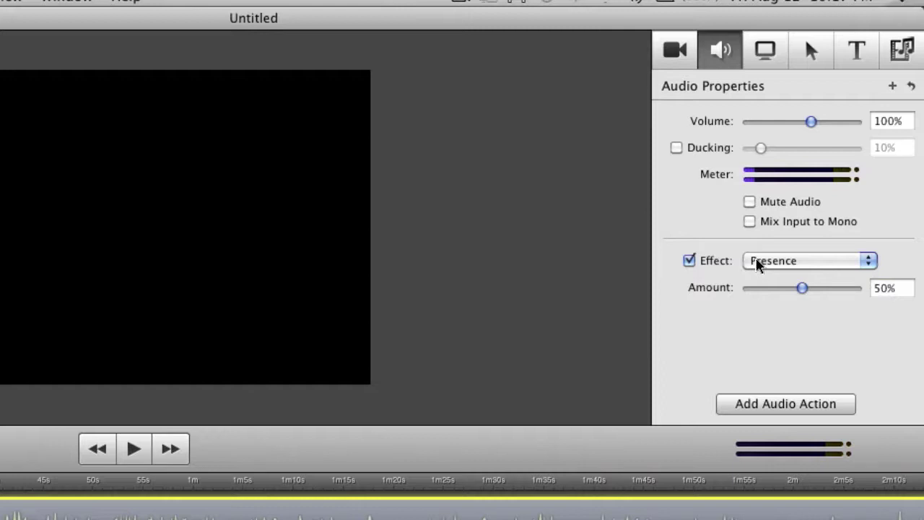
Audition the Cathedral audio effect on the clip and raise the effect amount to 82%
click(746, 260)
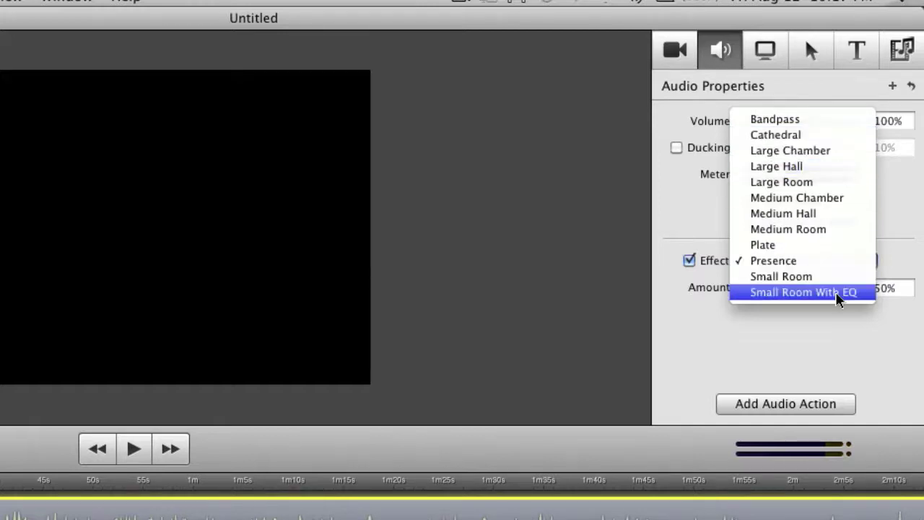
click(836, 327)
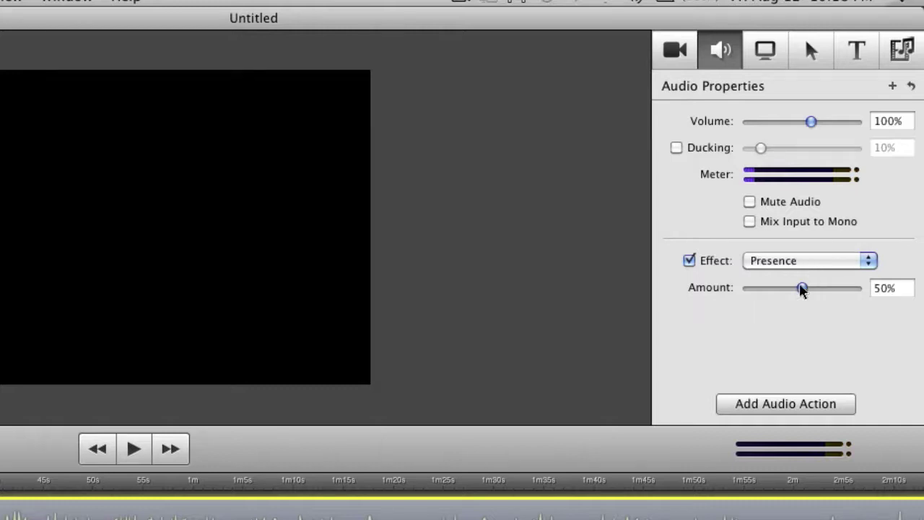
click(787, 261)
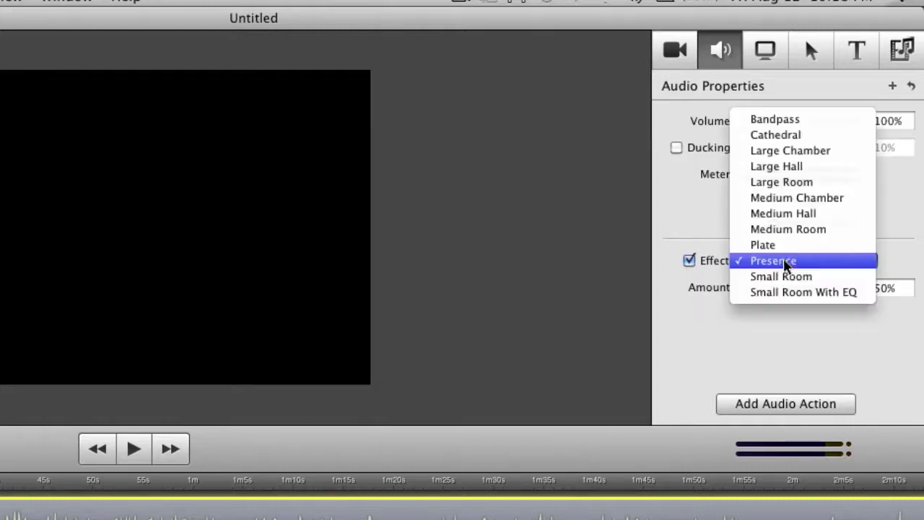
click(794, 135)
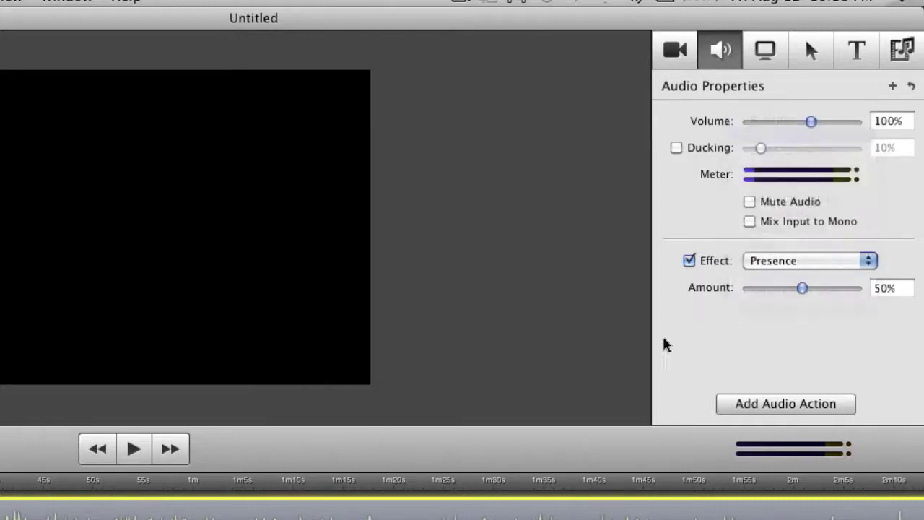
click(135, 448)
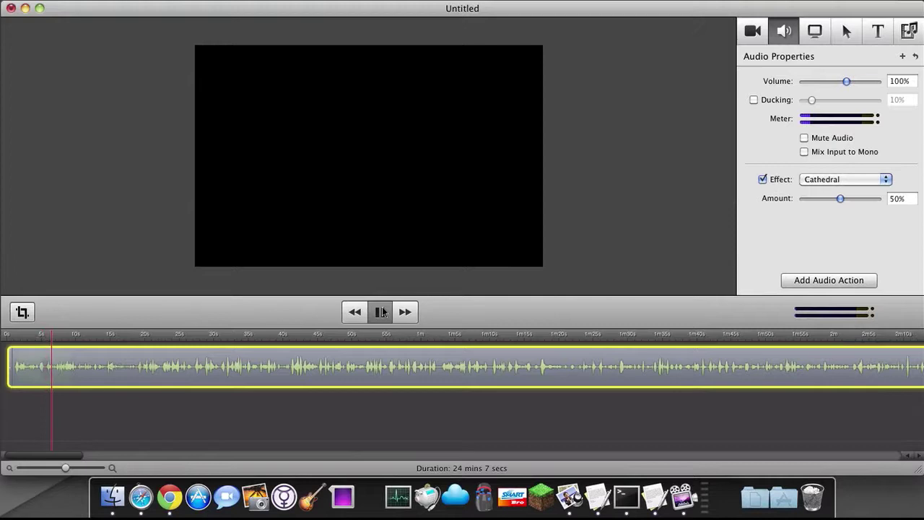
click(381, 312)
drag(840, 199, 863, 199)
click(380, 312)
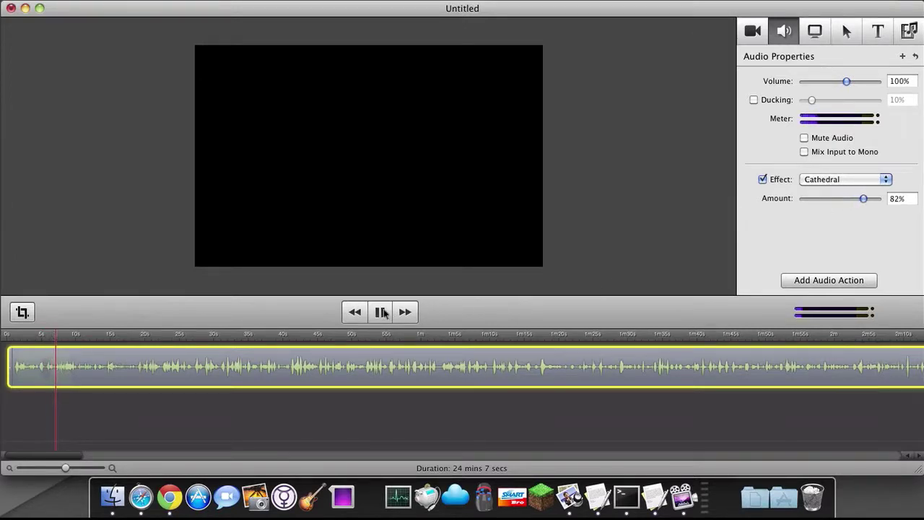
click(380, 312)
Switch the effect to Large Room, preview it, and move the playhead back near the start
click(842, 182)
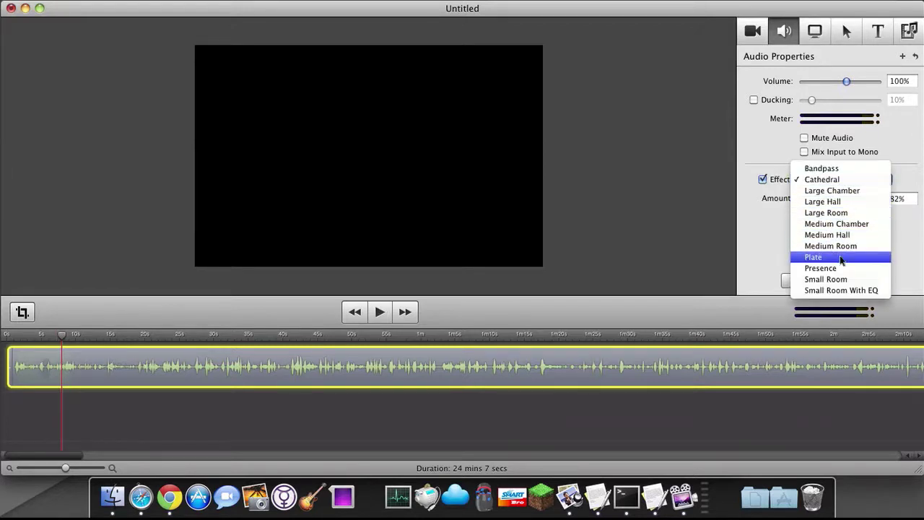
click(842, 212)
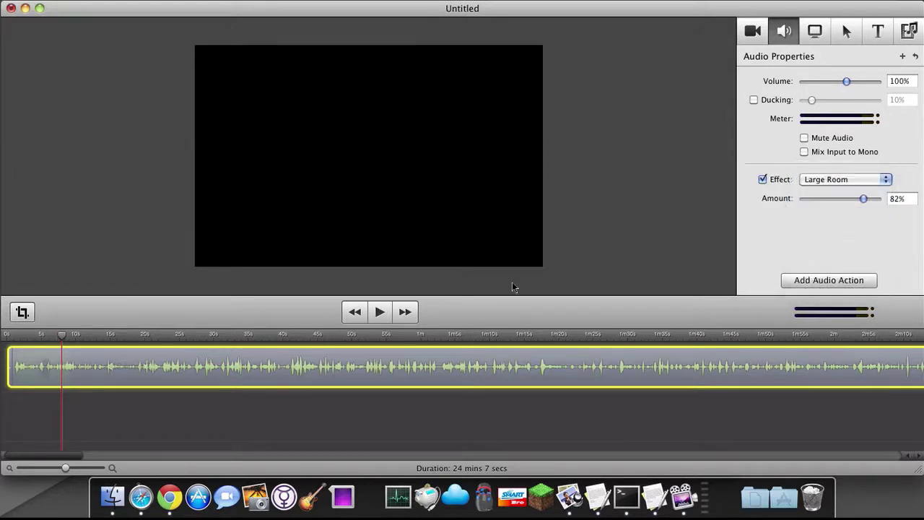
click(380, 311)
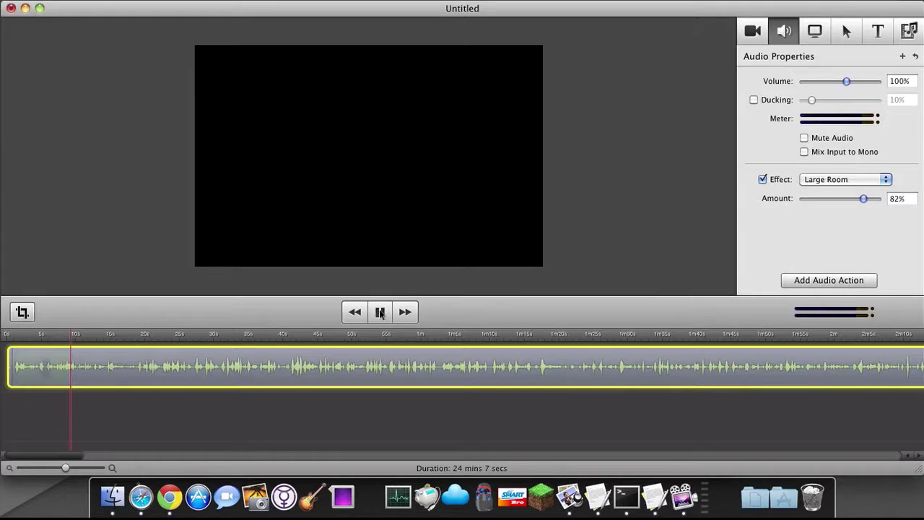
click(380, 312)
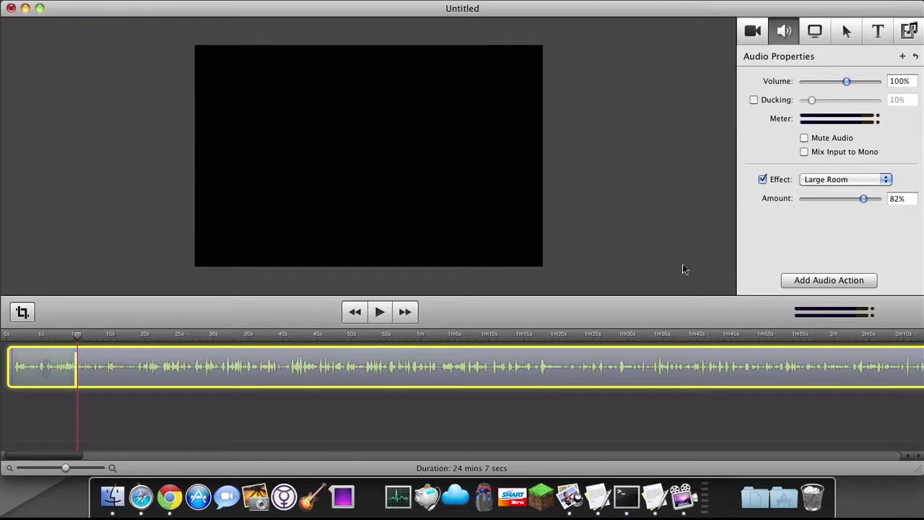
mouse_move(76, 367)
drag(77, 337, 65, 337)
click(379, 320)
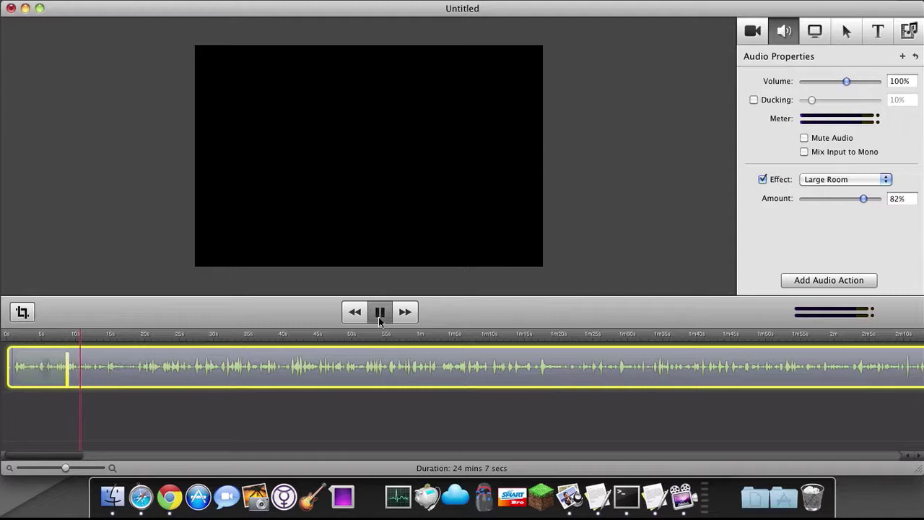
click(379, 317)
click(49, 337)
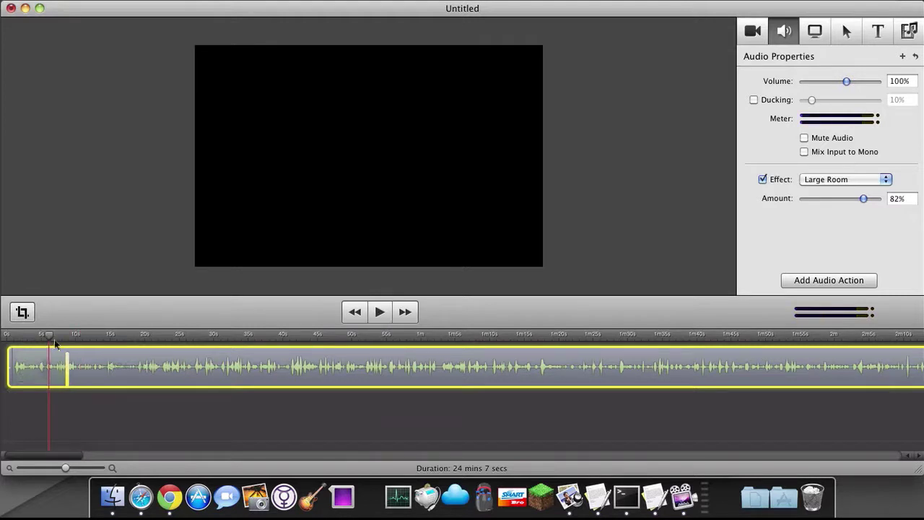
Delete the audio clip and add a new text box to the canvas
mouse_move(66, 368)
key(Delete)
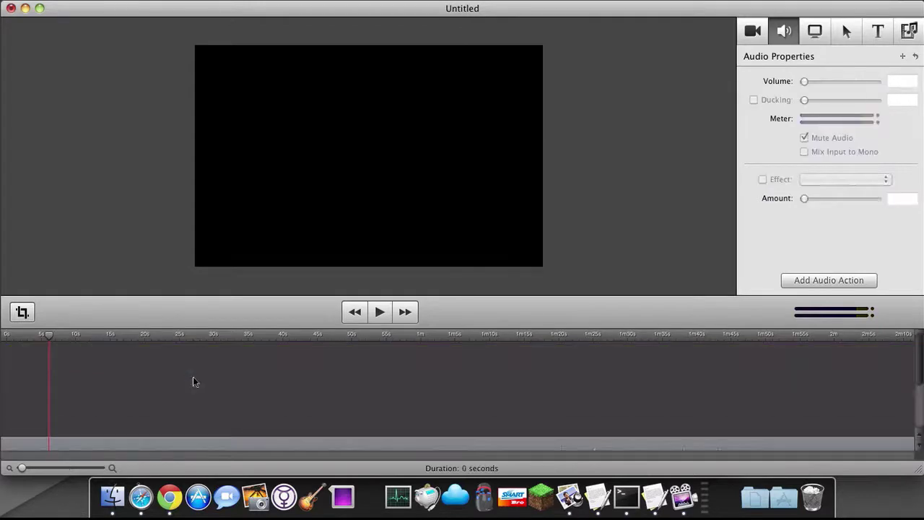
click(877, 34)
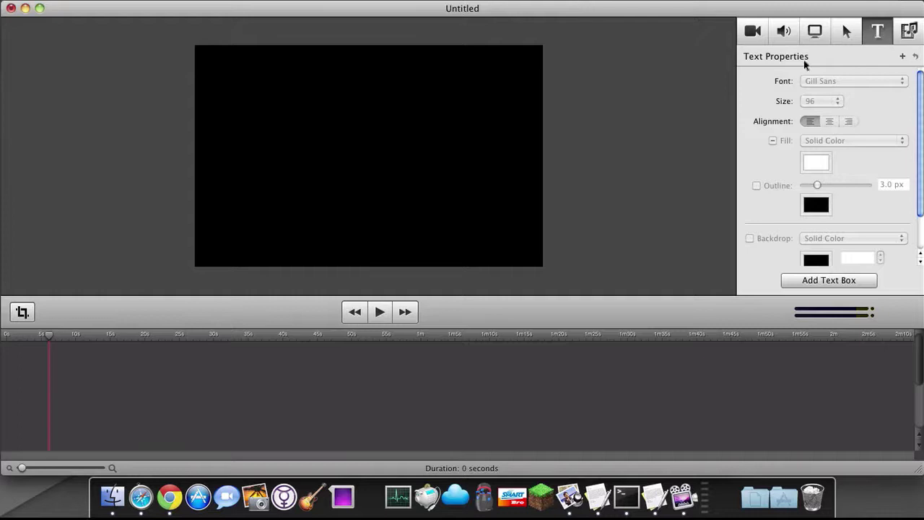
click(840, 282)
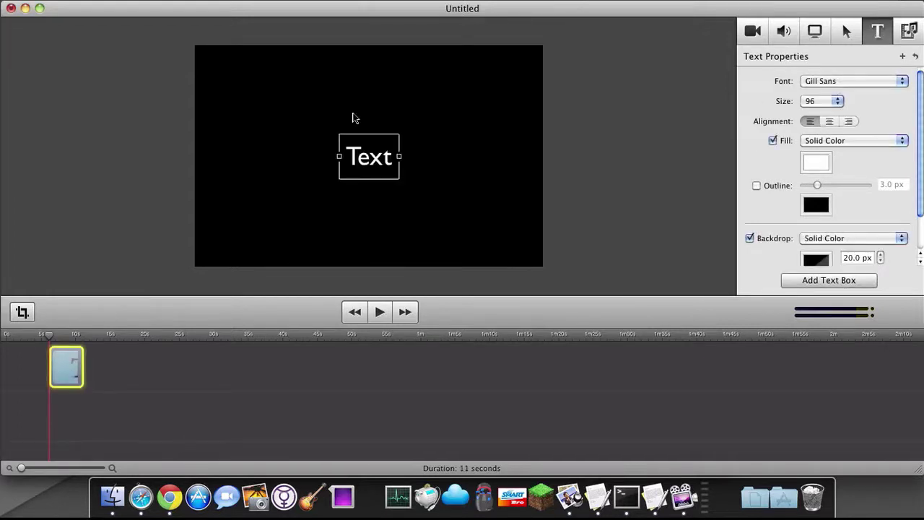
Replace the placeholder with 'DigitalDojos.com', then shift the box left and resize it to fit
double_click(350, 145)
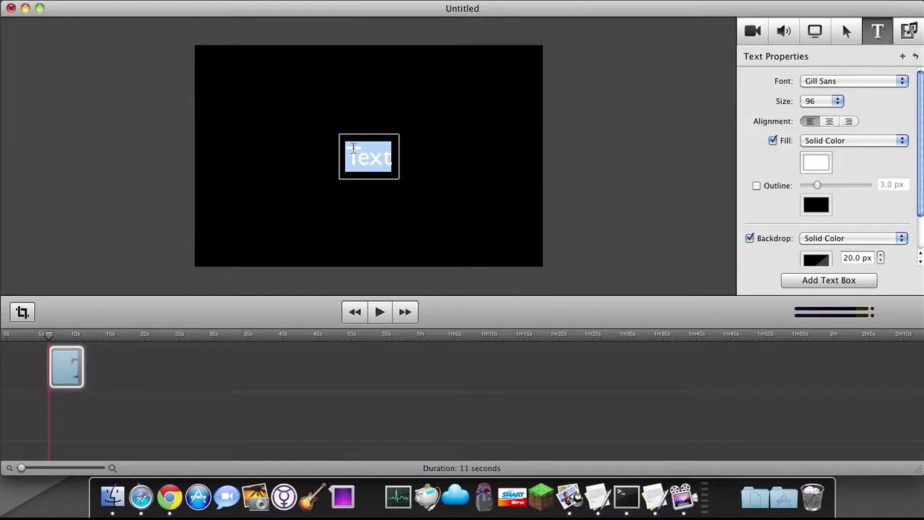
text(Digit)
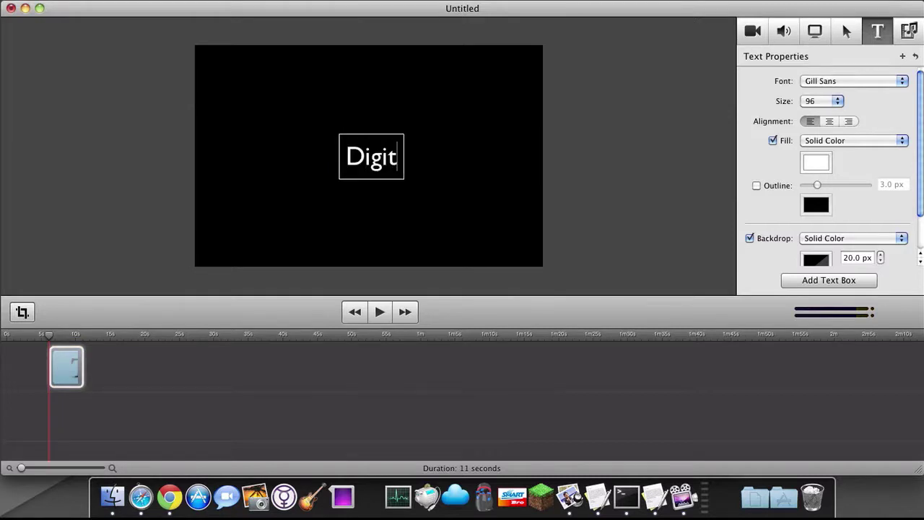
text(alDojos.com)
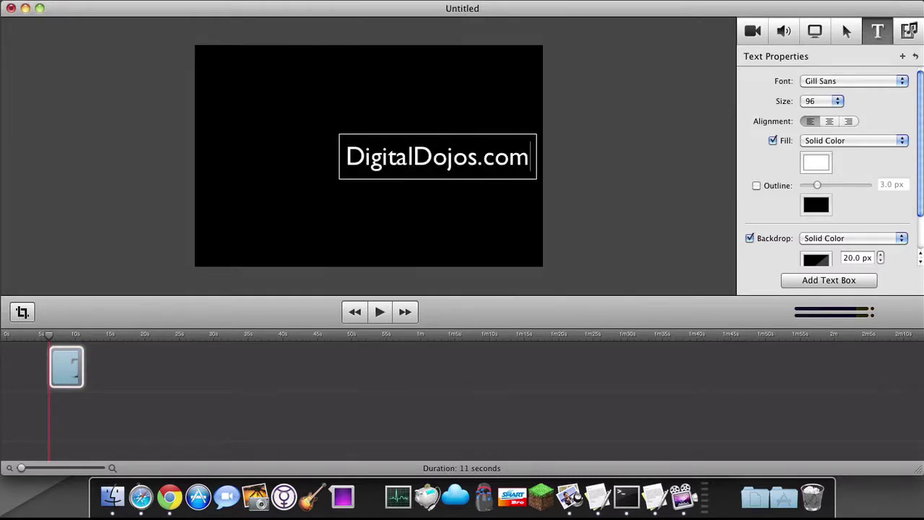
click(349, 224)
drag(444, 154, 375, 160)
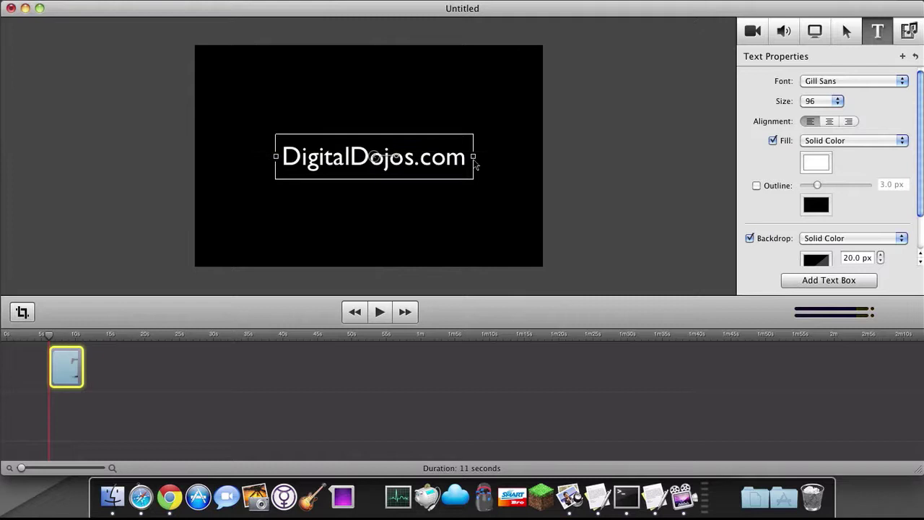
mouse_move(474, 159)
mouse_down()
mouse_move(412, 157)
mouse_move(495, 157)
mouse_move(476, 158)
mouse_up()
Change the title font to Helvetica and widen the box so the text fits one line
click(823, 82)
scroll(823, 87, up, 10)
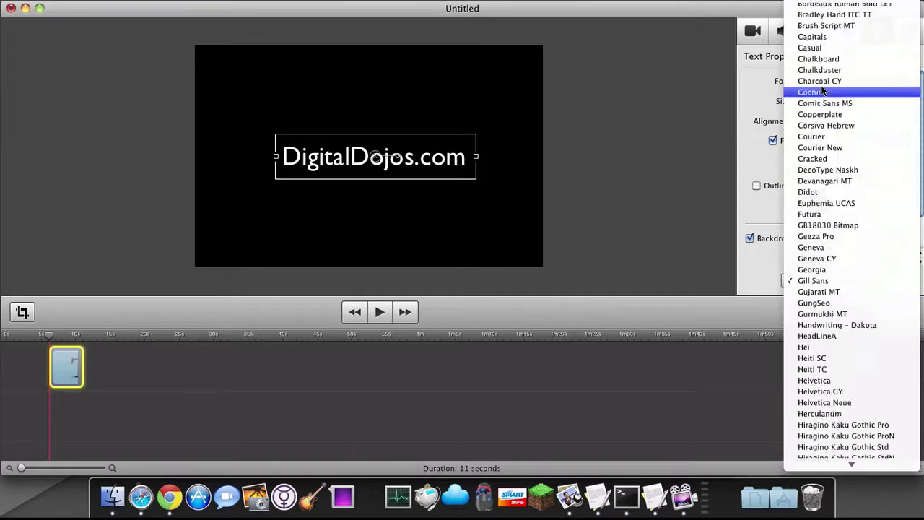
scroll(823, 88, down, 9)
scroll(823, 92, up, 1)
scroll(823, 92, up, 20)
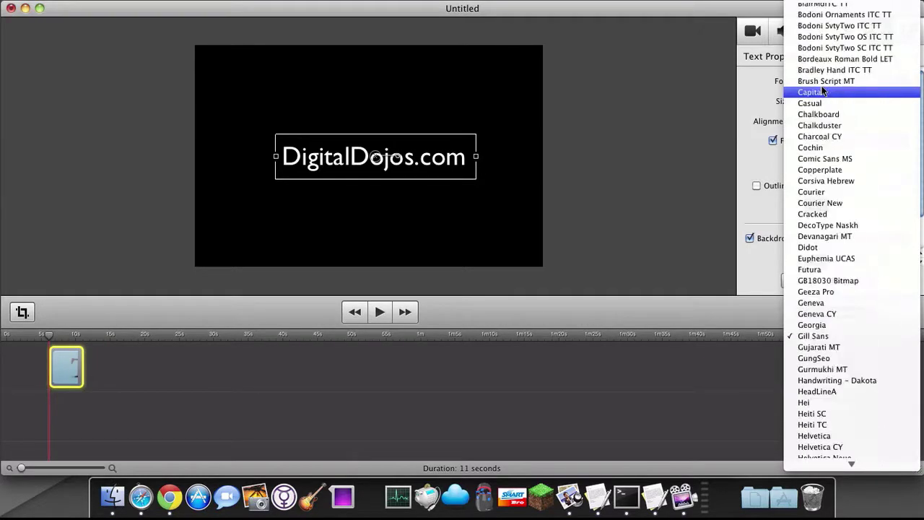
scroll(824, 97, down, 14)
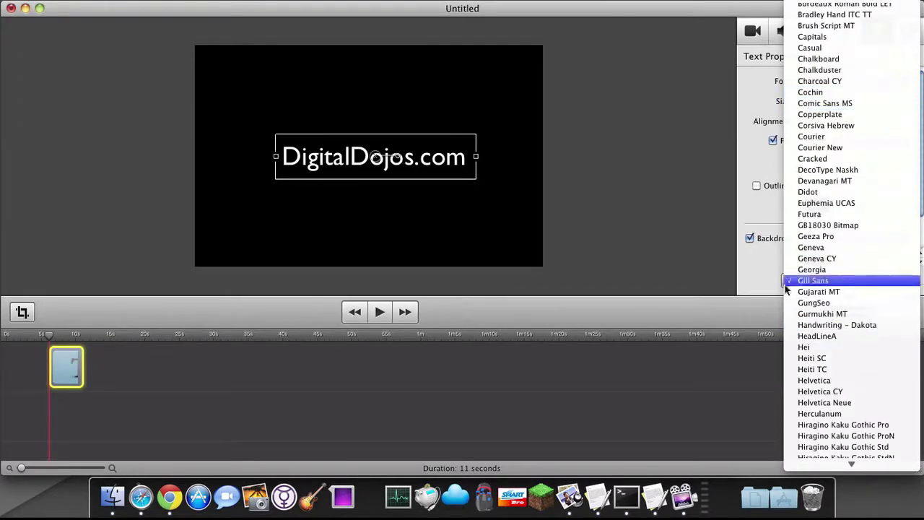
click(819, 380)
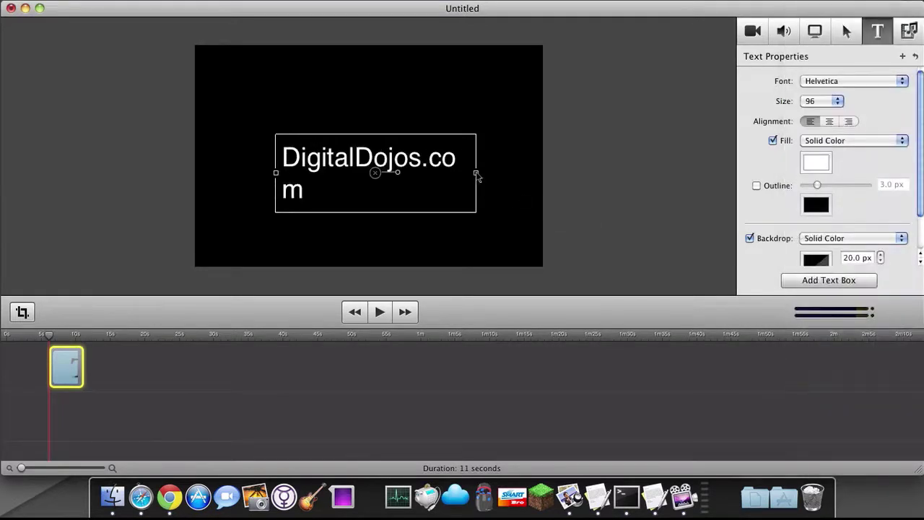
drag(476, 174, 515, 174)
Set the title size to 72 and centre-align it after trying left and right alignment
click(829, 107)
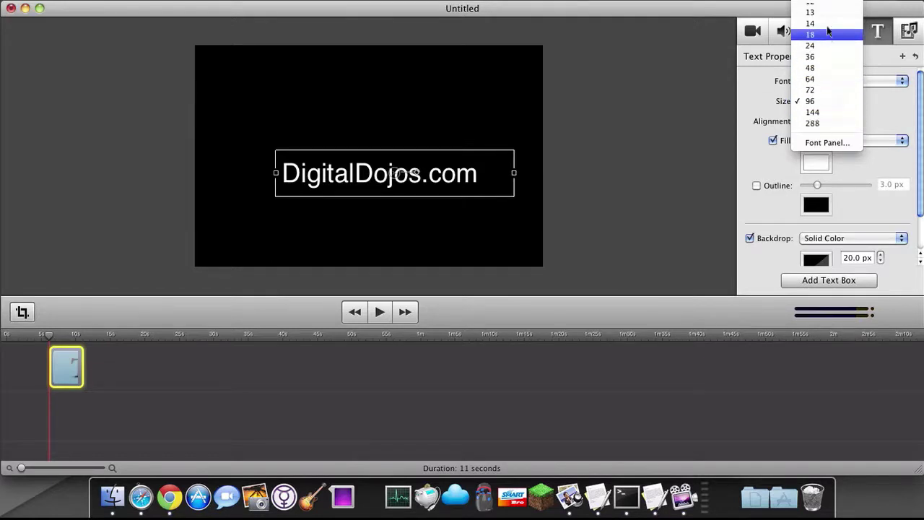
click(829, 90)
click(830, 121)
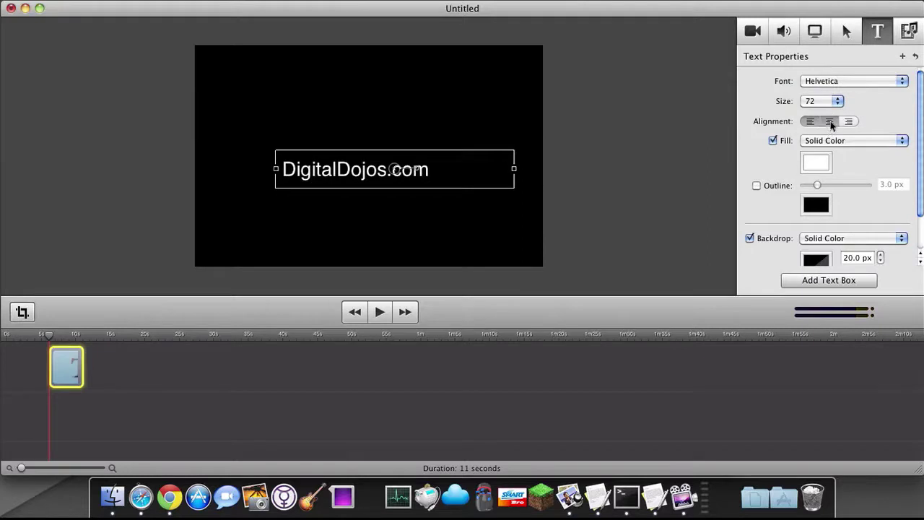
click(811, 122)
click(849, 122)
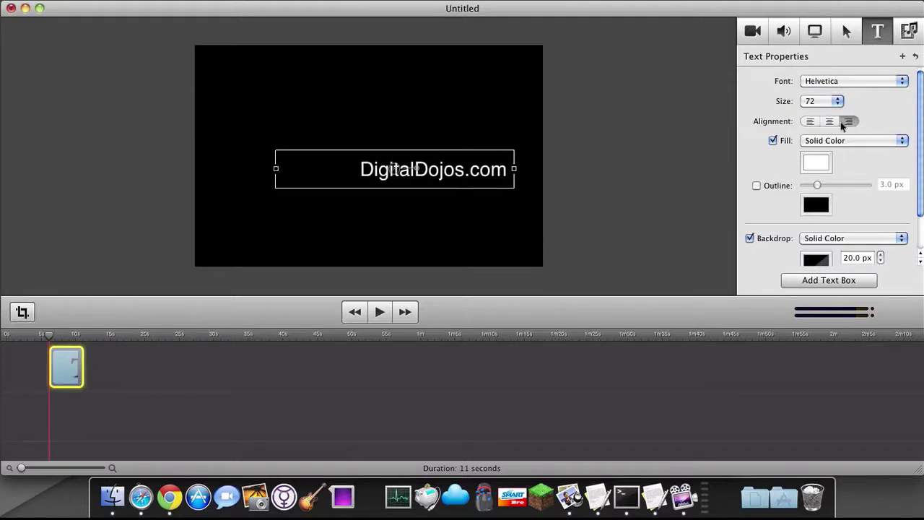
click(831, 122)
Give the title a solid red fill colour
click(825, 139)
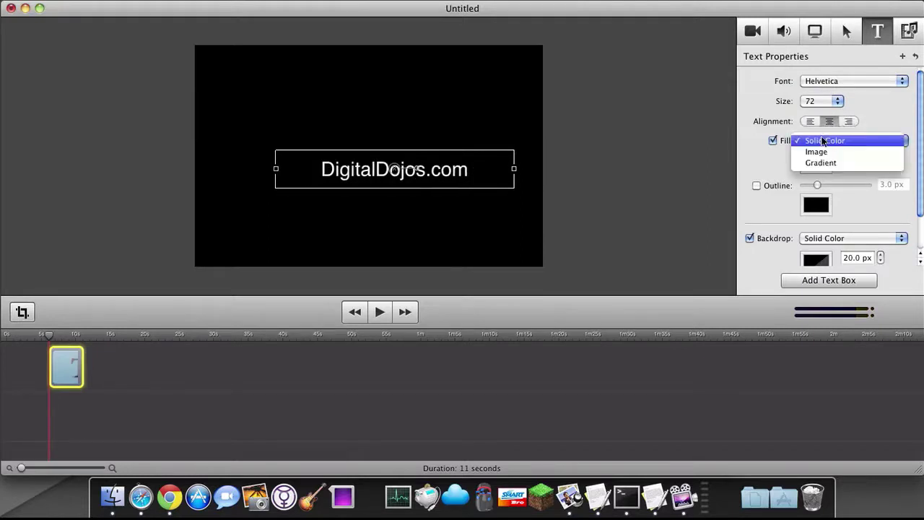
click(895, 130)
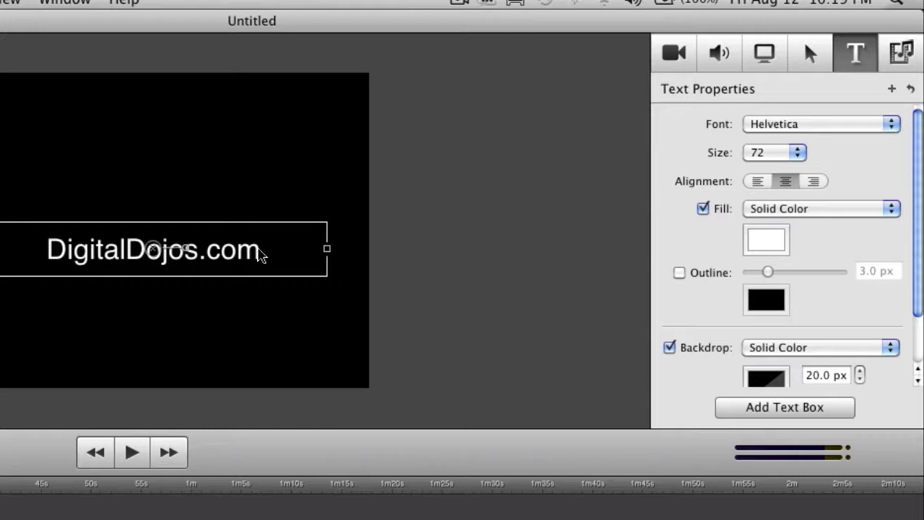
click(756, 242)
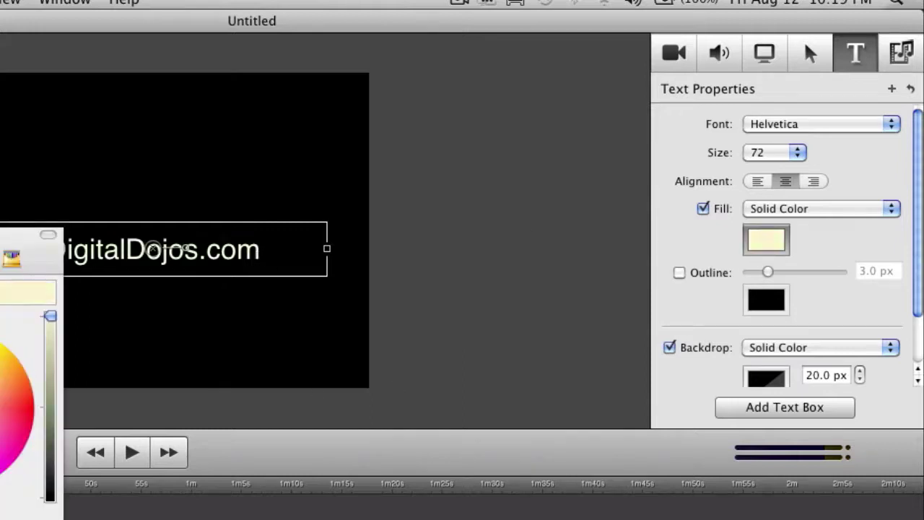
click(33, 406)
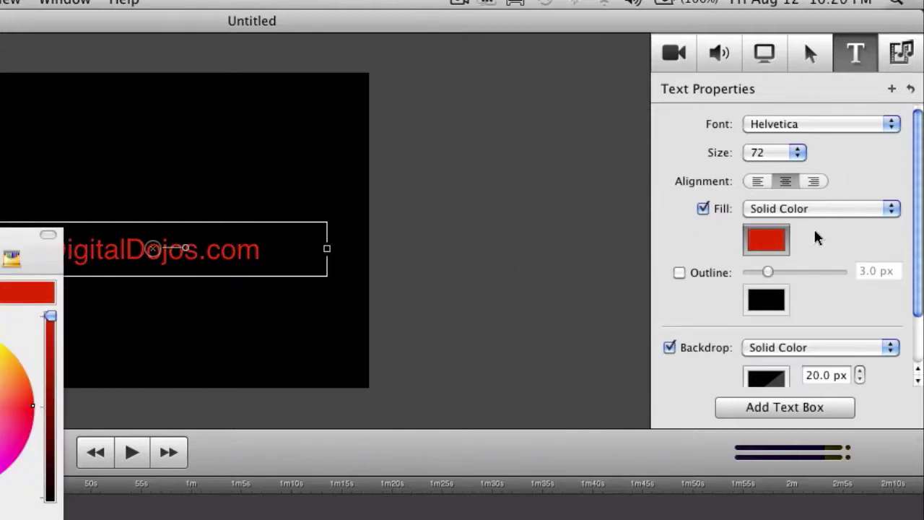
Add a white outline around the title lettering, about 3.0 px thick
click(680, 273)
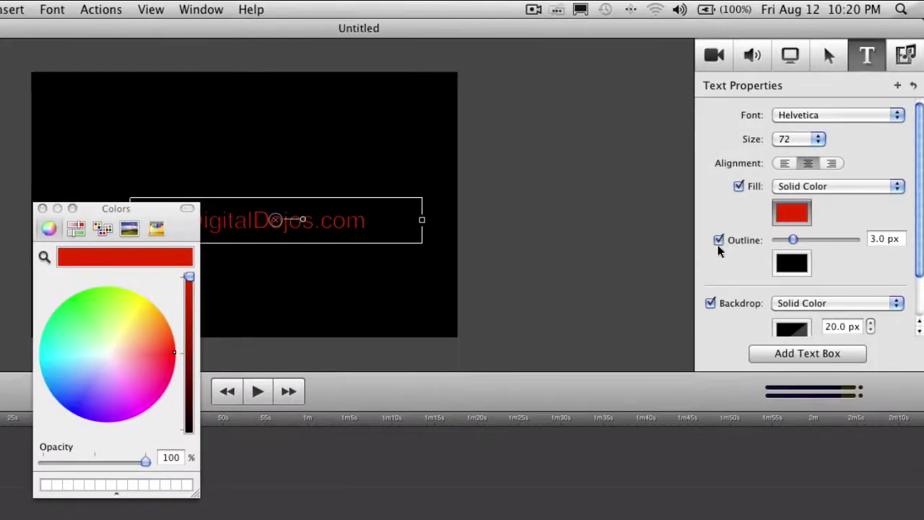
click(44, 209)
click(791, 266)
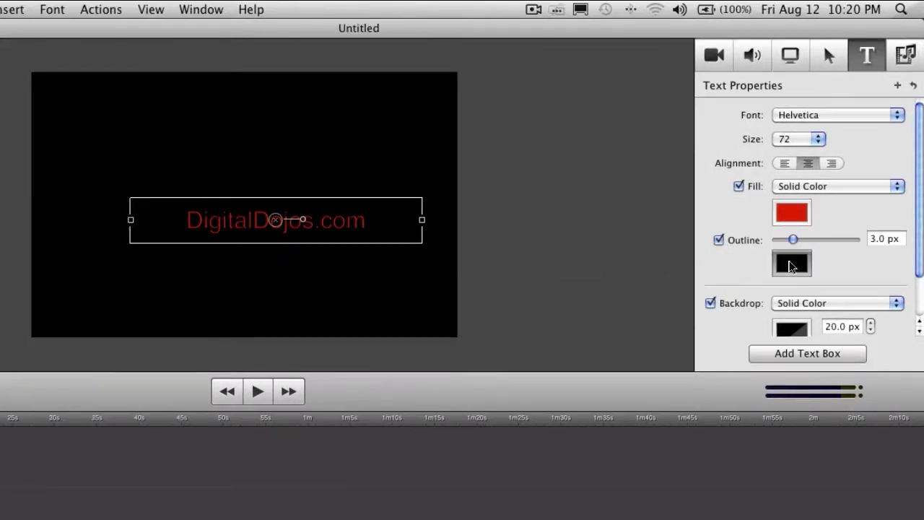
drag(191, 309, 190, 270)
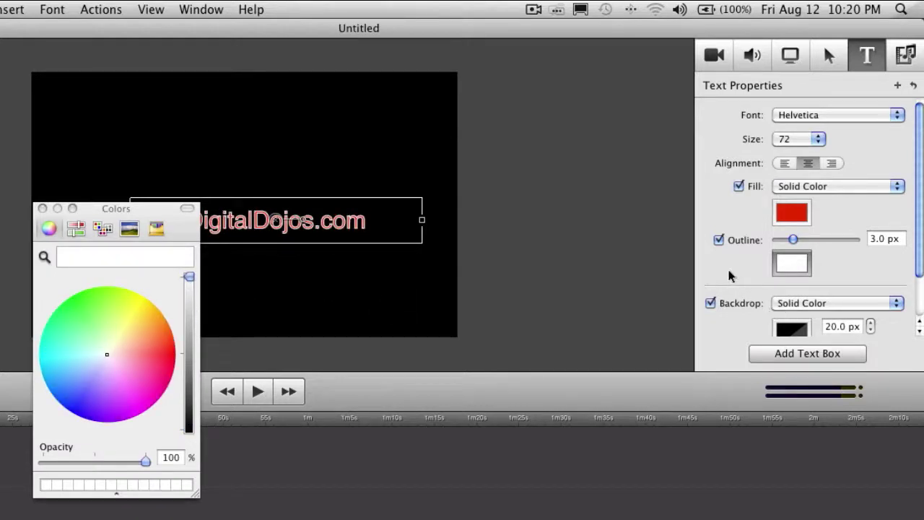
click(42, 209)
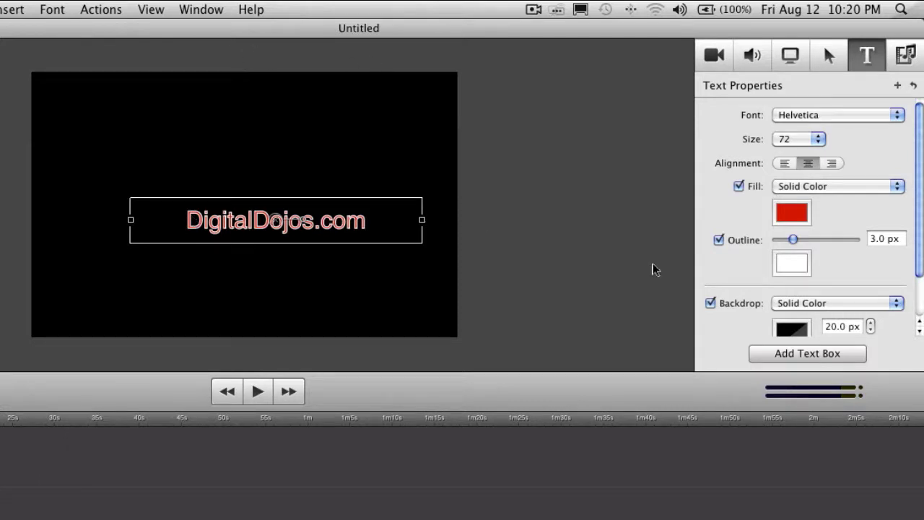
mouse_move(793, 239)
mouse_down()
mouse_move(822, 240)
mouse_move(780, 239)
mouse_move(806, 239)
mouse_move(794, 240)
mouse_up()
Switch the title fill to a blue-violet gradient and turn off the white outline
click(796, 190)
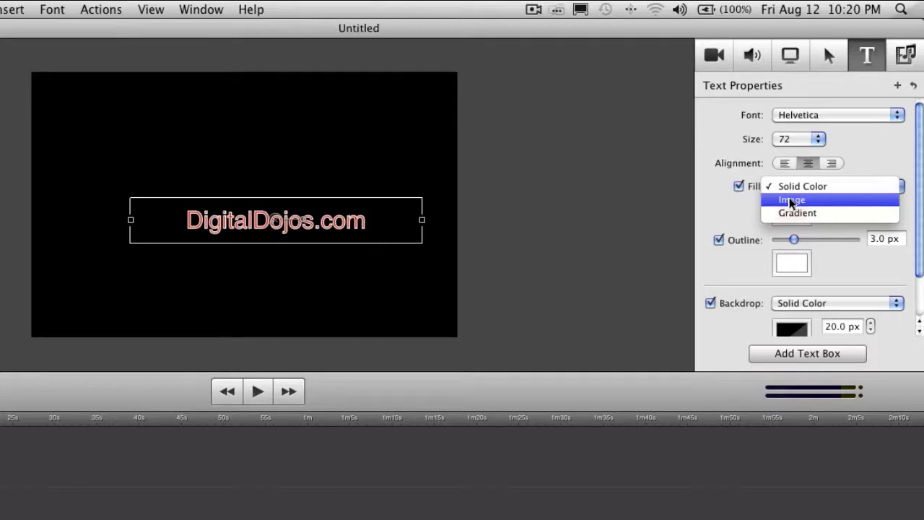
click(777, 214)
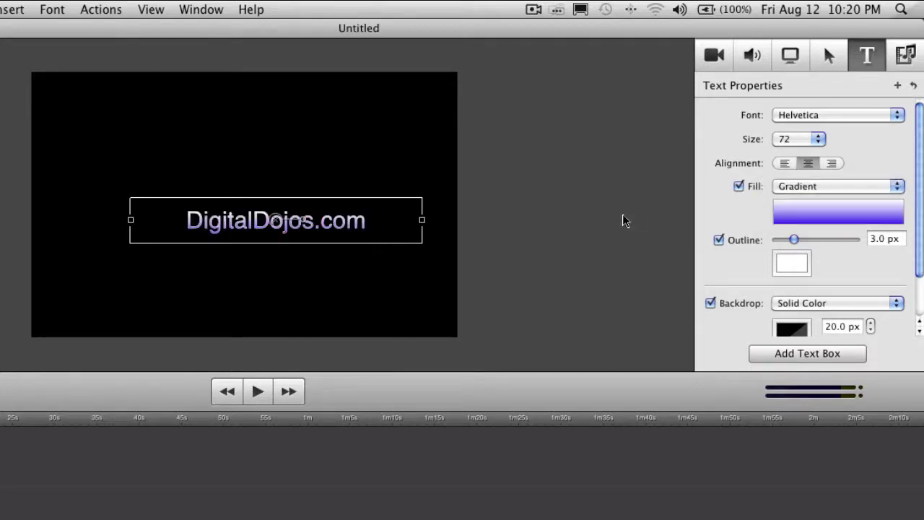
click(758, 241)
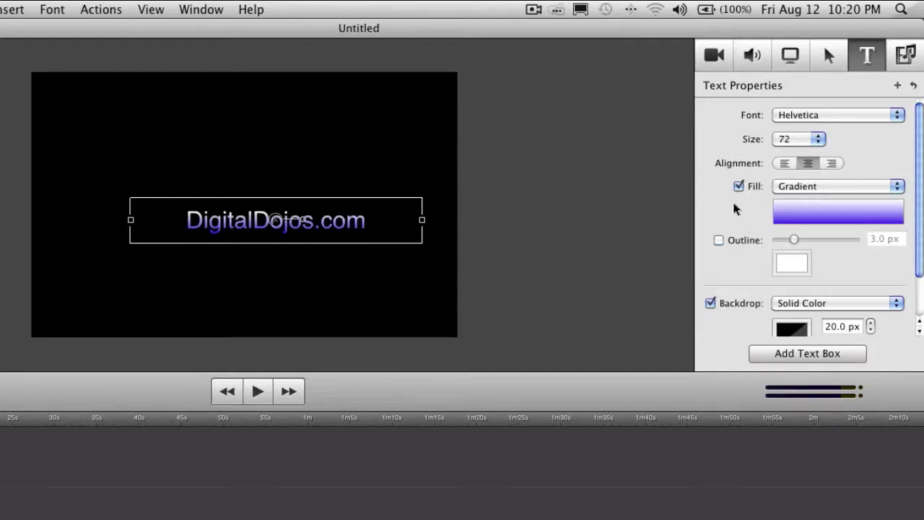
scroll(806, 318, down, 3)
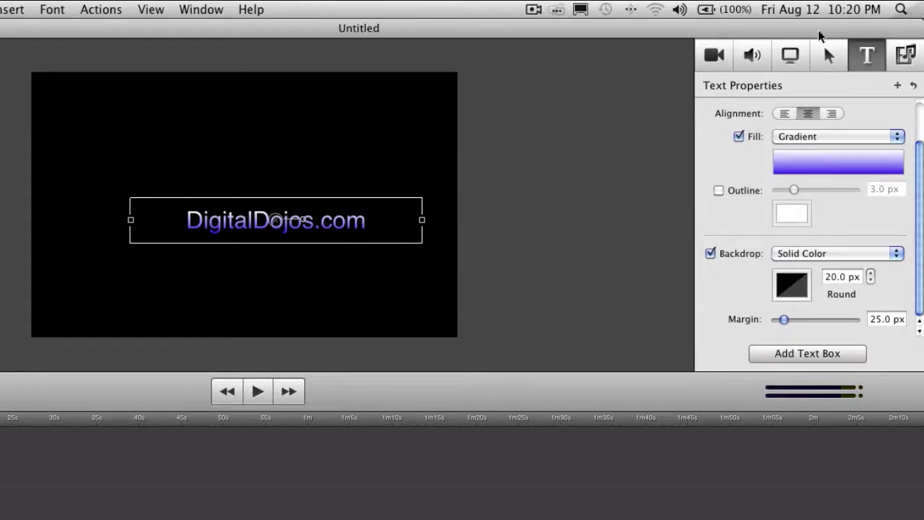
Bring the nebula desktop wallpaper image into the project from the desktop
drag(812, 36, 767, 27)
drag(898, 186, 2, 462)
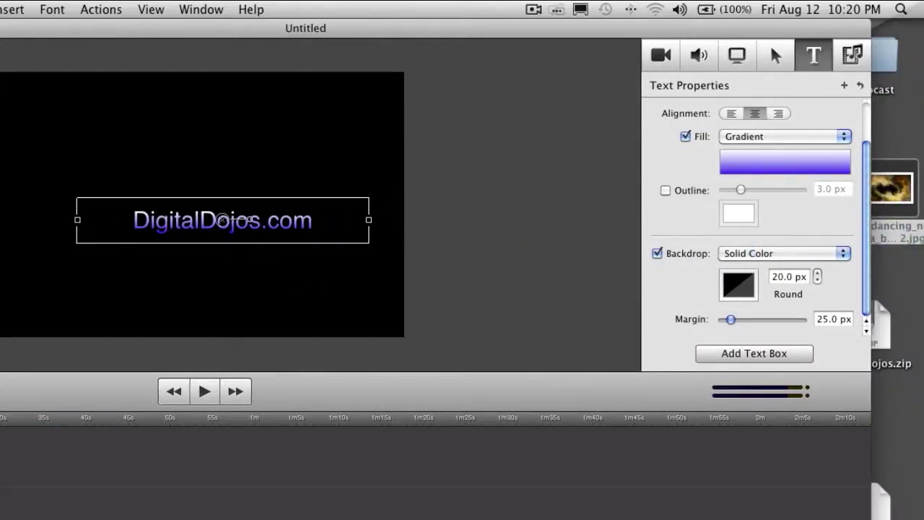
drag(235, 34, 275, 25)
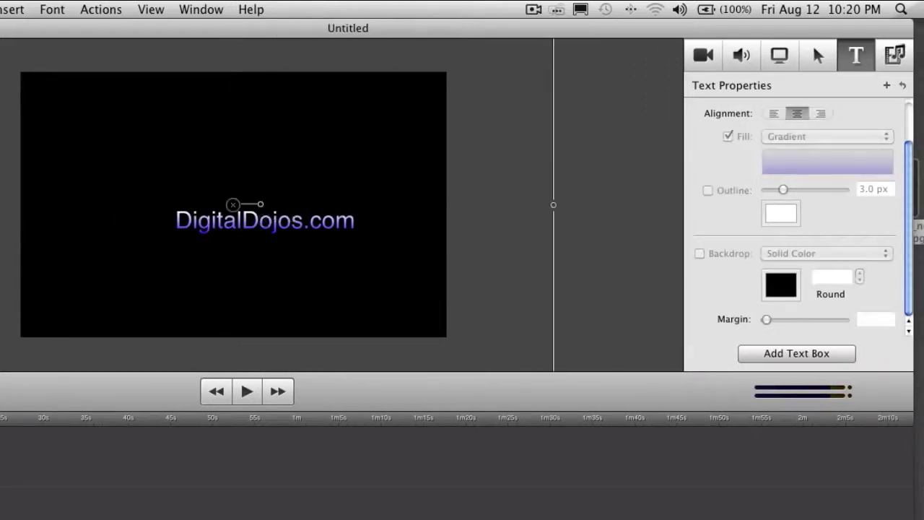
Add a new text box, then clear and remove the stray empty box
click(766, 355)
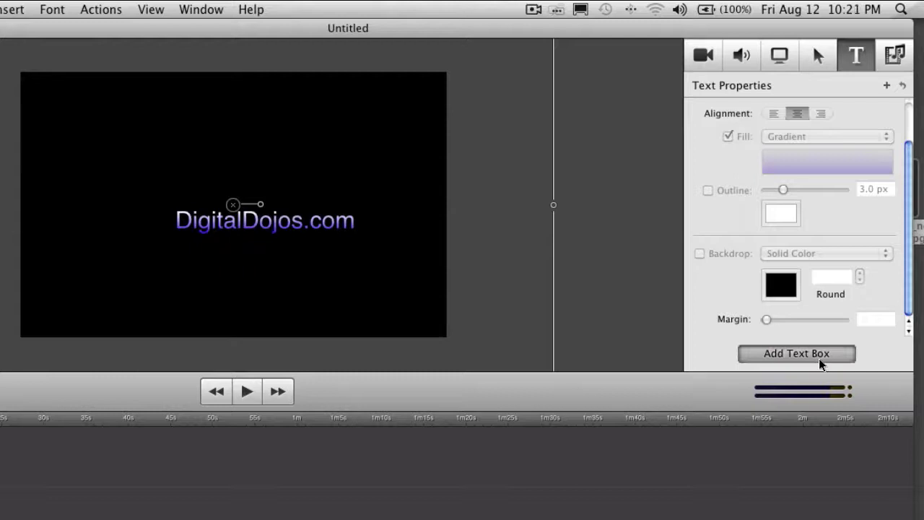
key(BackSpace)
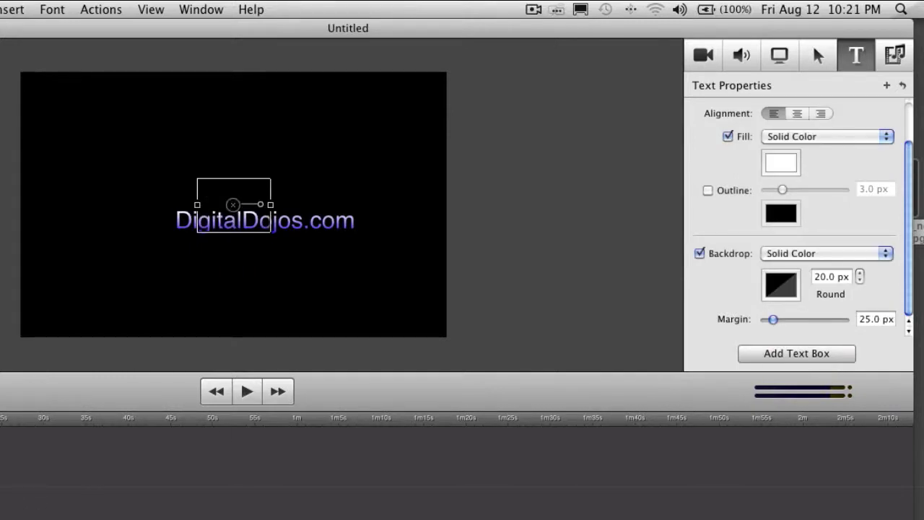
key(Escape)
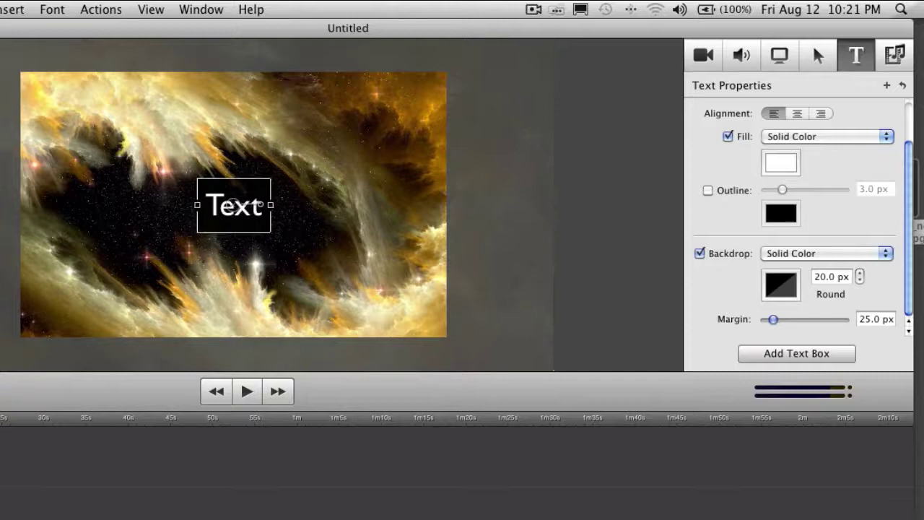
Replace the placeholder word 'Text' with the Twitter profile address
double_click(252, 206)
double_click(244, 211)
key(BackSpace)
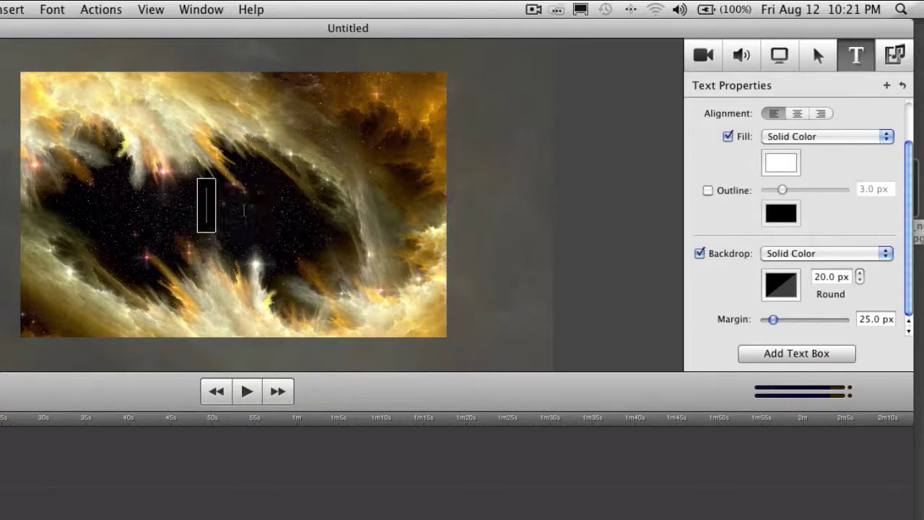
text(t)
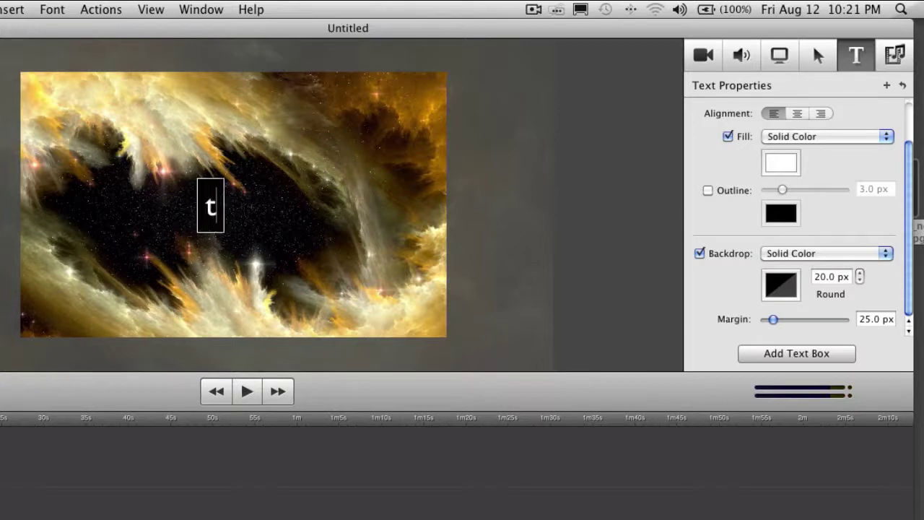
key(BackSpace)
text(Twitter.com/li)
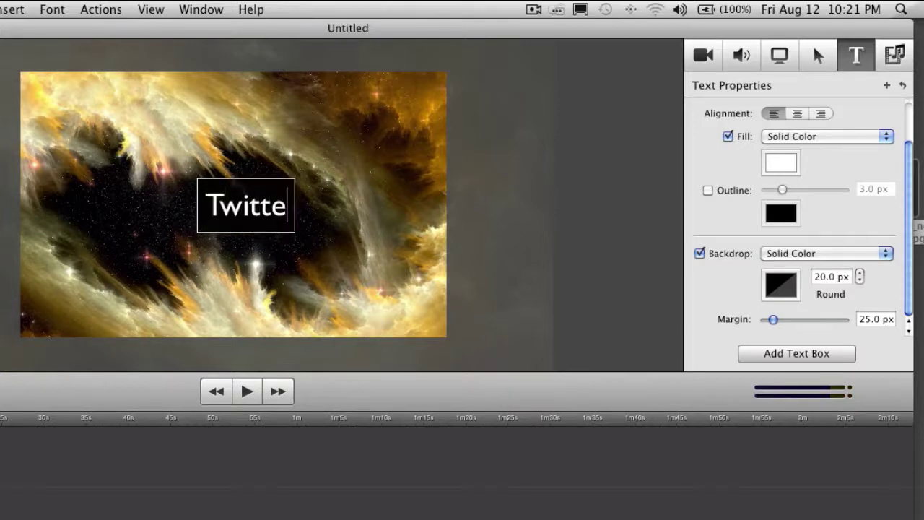
key(BackSpace)
key(BackSpace)
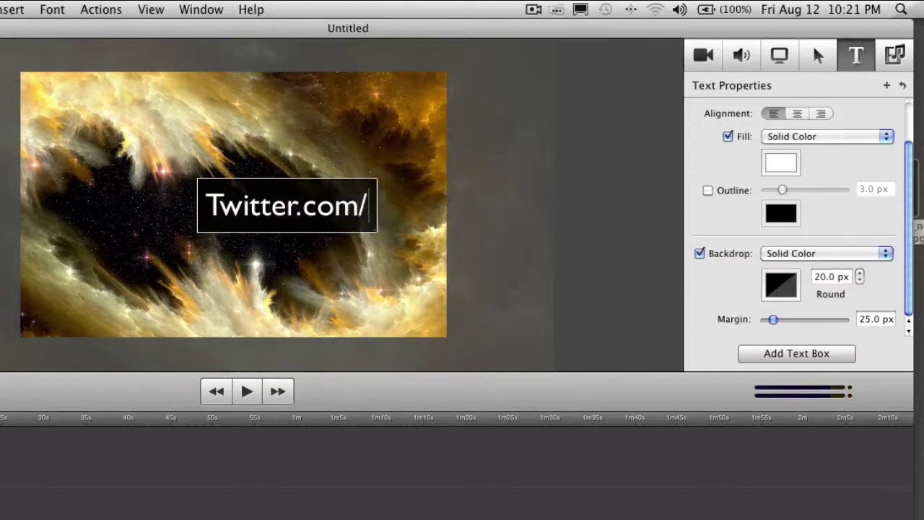
text(kidguru)
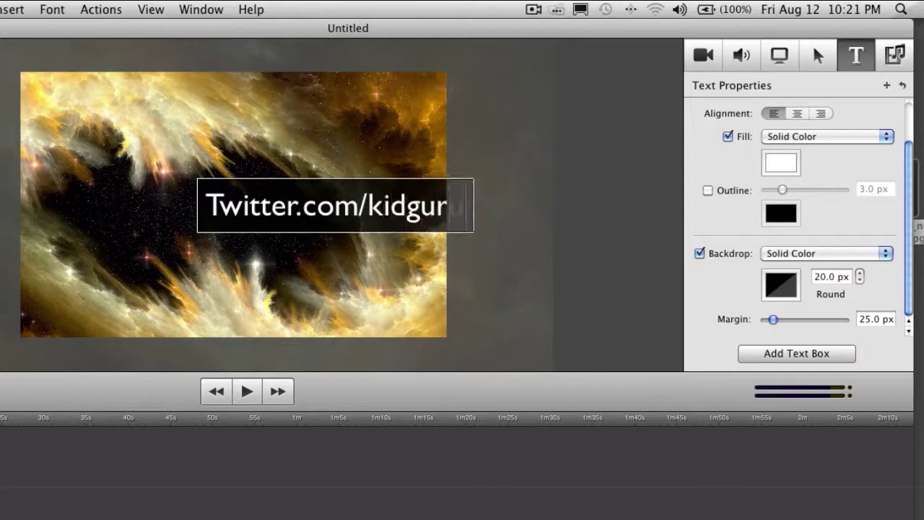
click(380, 233)
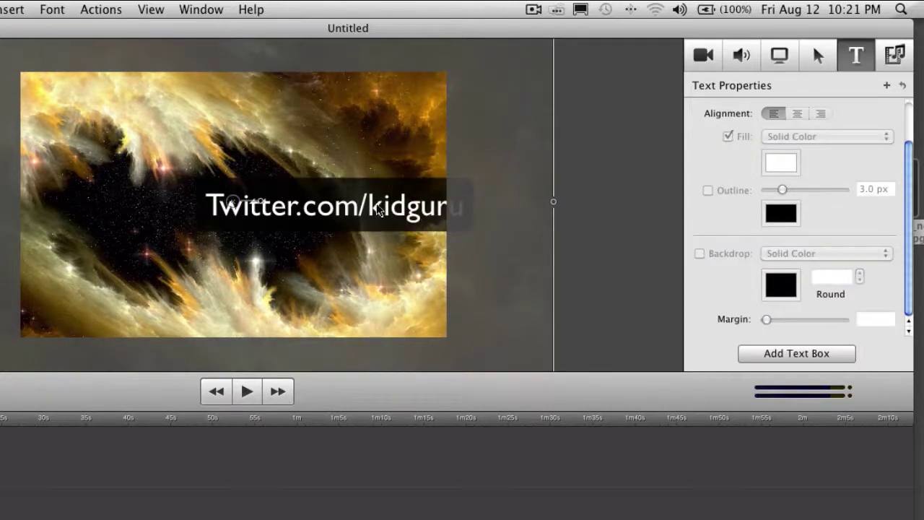
Nudge the nebula wallpaper, then move the Twitter text to the lower left of the image
drag(381, 209, 374, 232)
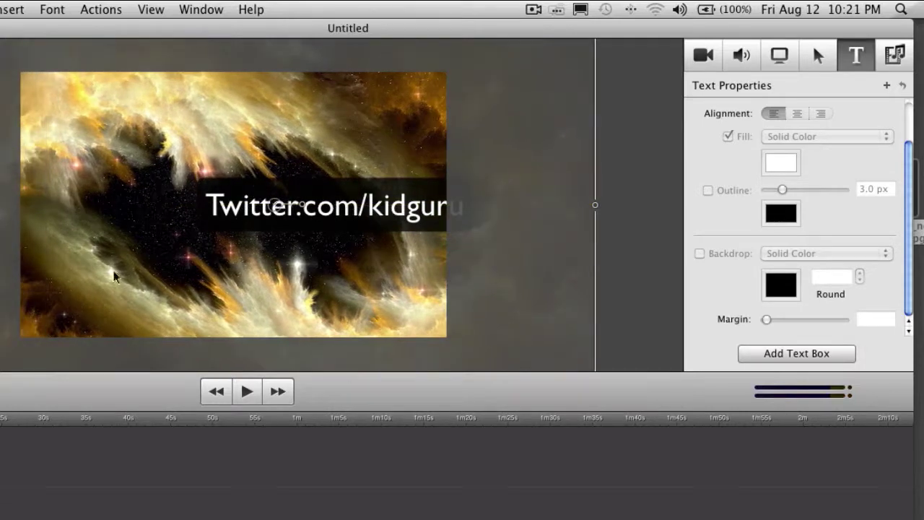
click(206, 494)
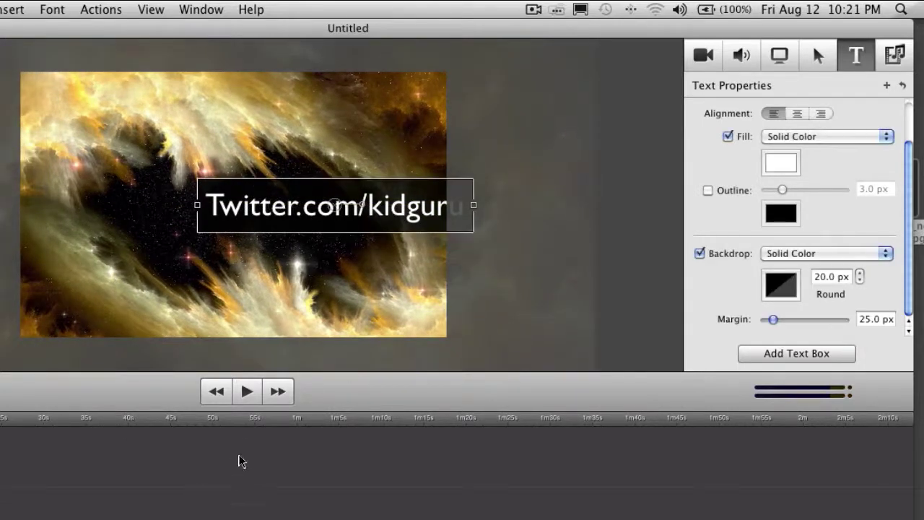
drag(298, 211, 163, 285)
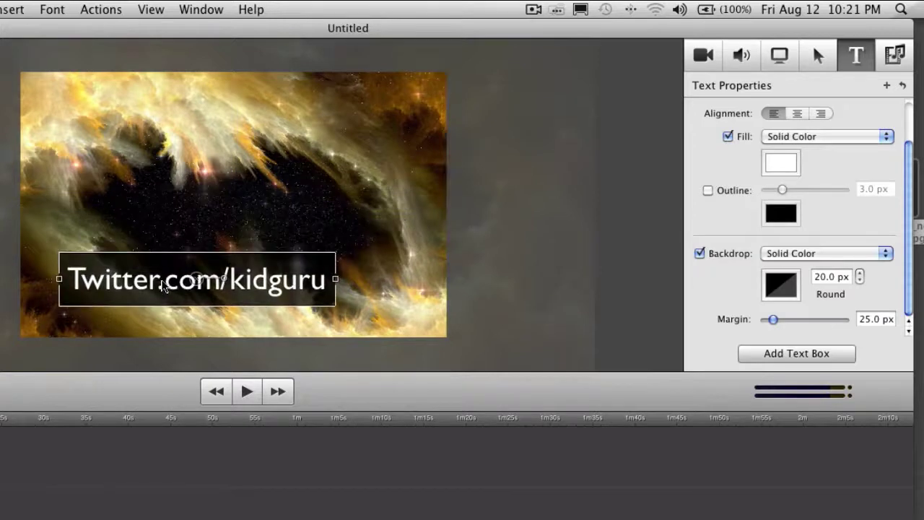
click(458, 247)
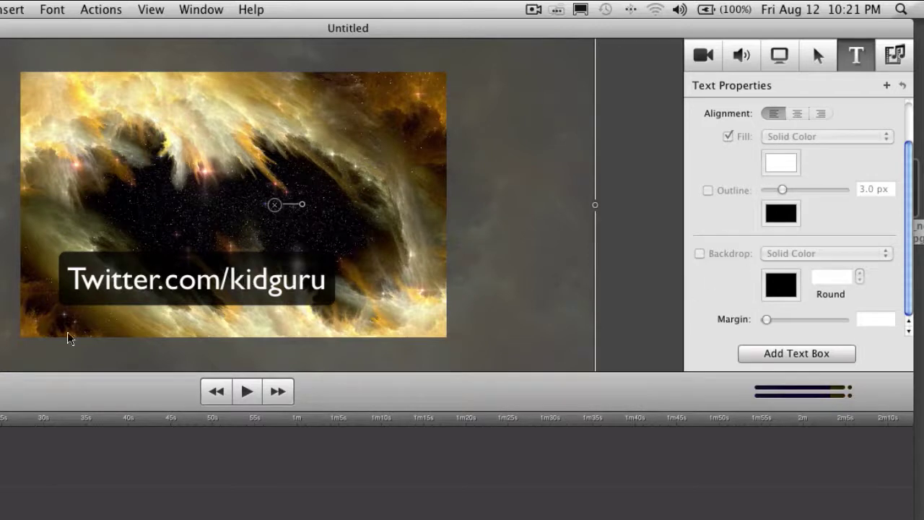
Set the Twitter text's backdrop margin to 0 px, turn the backdrop off, and move it to the top
click(73, 296)
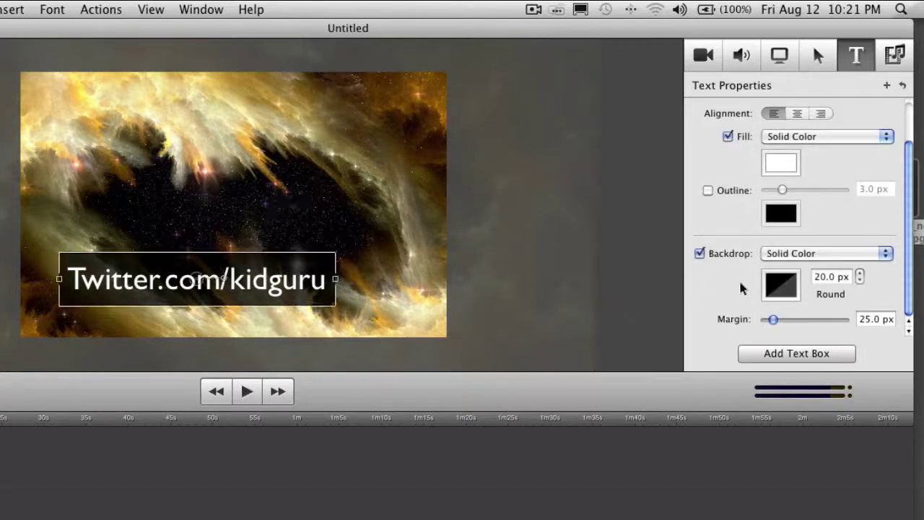
click(780, 254)
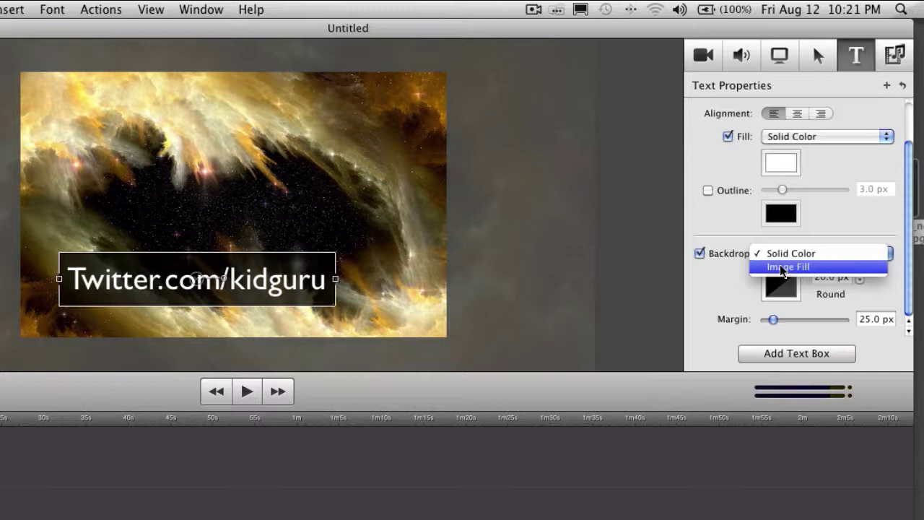
click(803, 252)
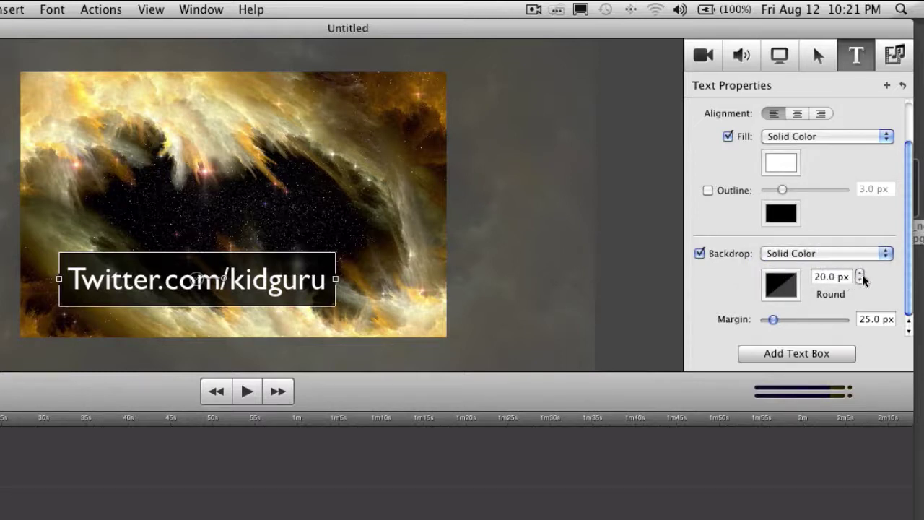
click(782, 288)
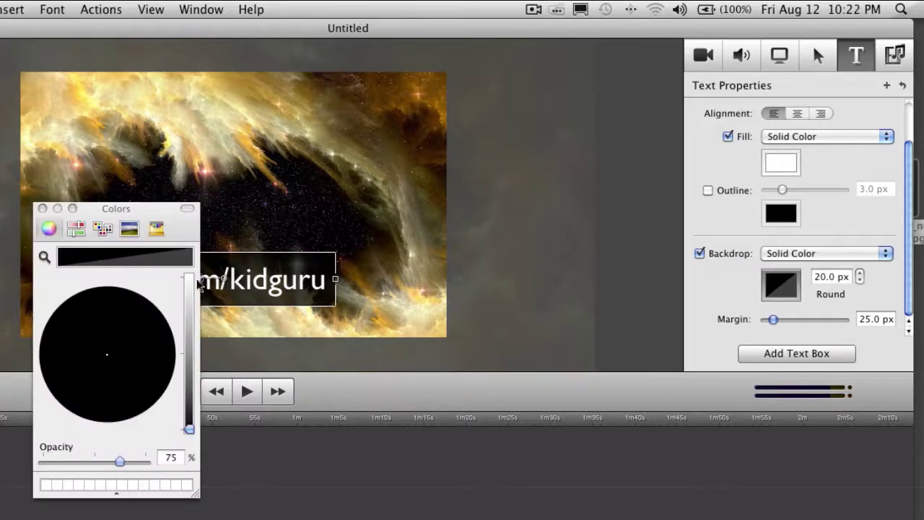
click(42, 208)
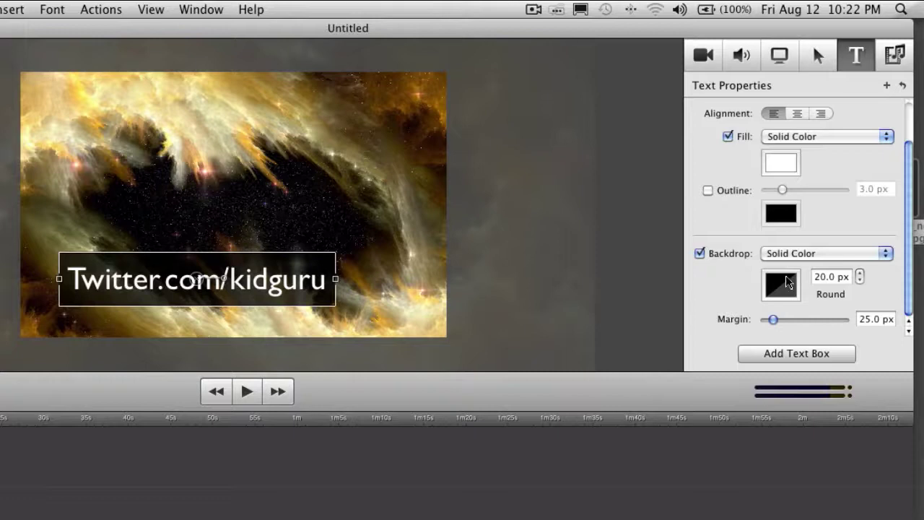
mouse_move(777, 319)
mouse_down()
mouse_move(815, 318)
mouse_move(753, 319)
mouse_move(832, 320)
mouse_move(764, 320)
mouse_up()
click(746, 255)
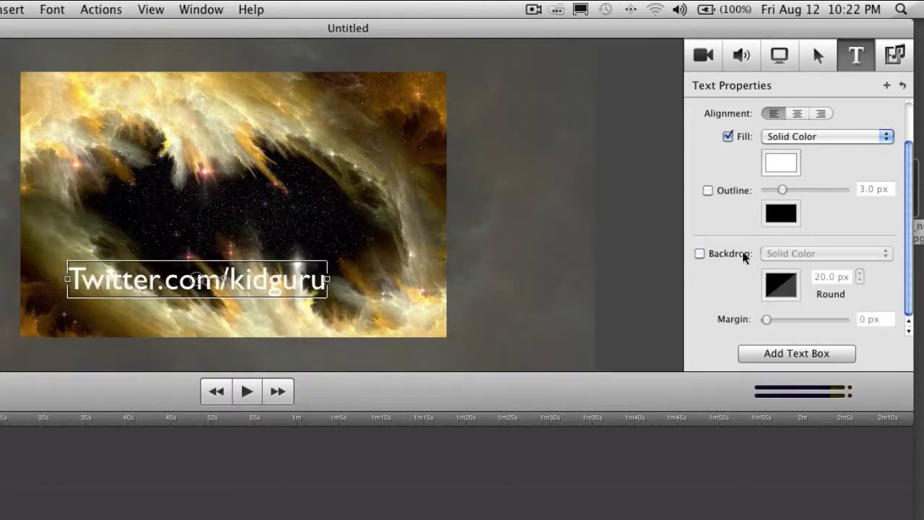
drag(280, 279, 243, 123)
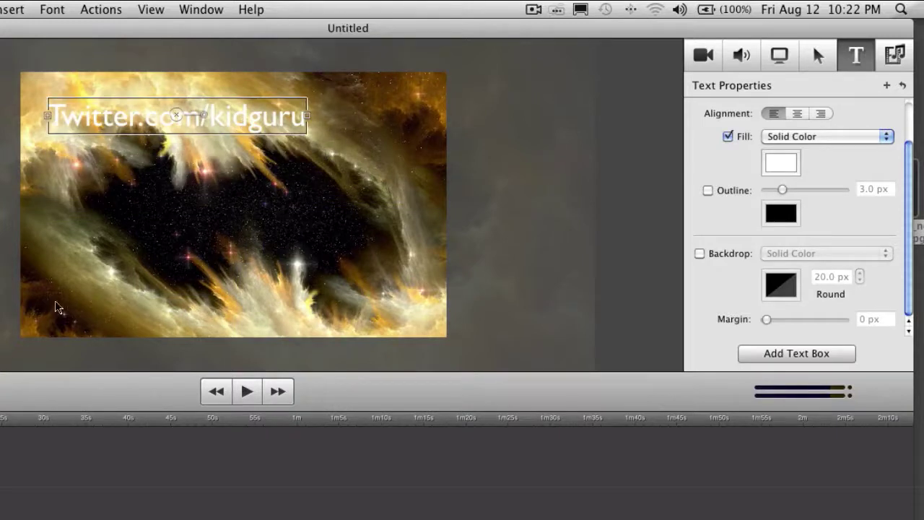
Leave the current clip unchanged and jump back to the DigitalDojos.com title
right_click(1, 378)
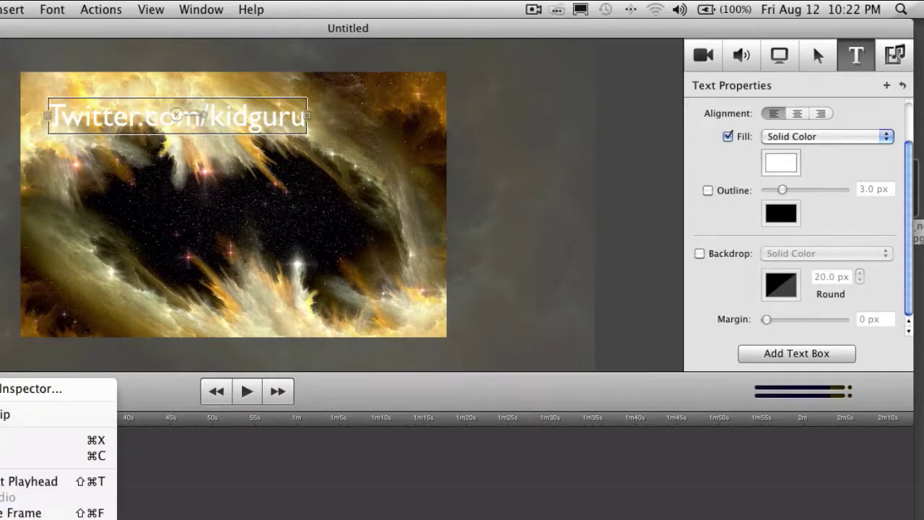
key(Escape)
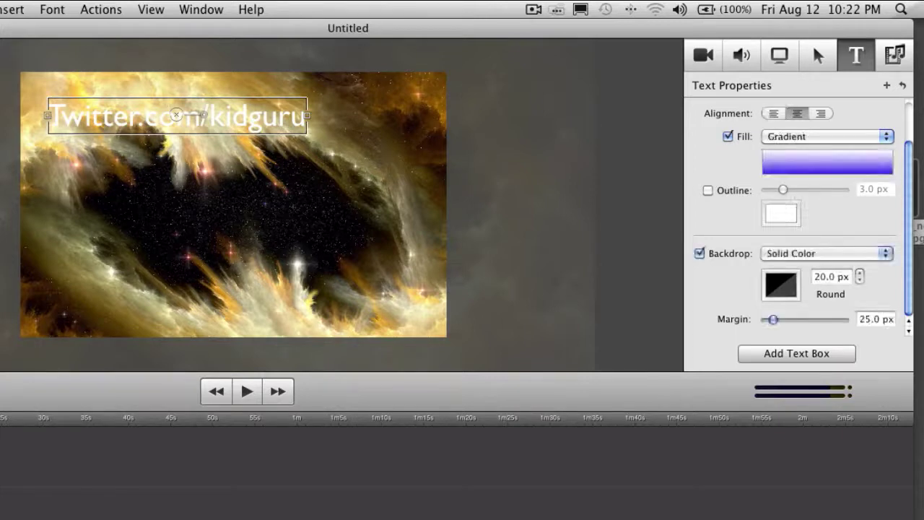
key(super+shift+t)
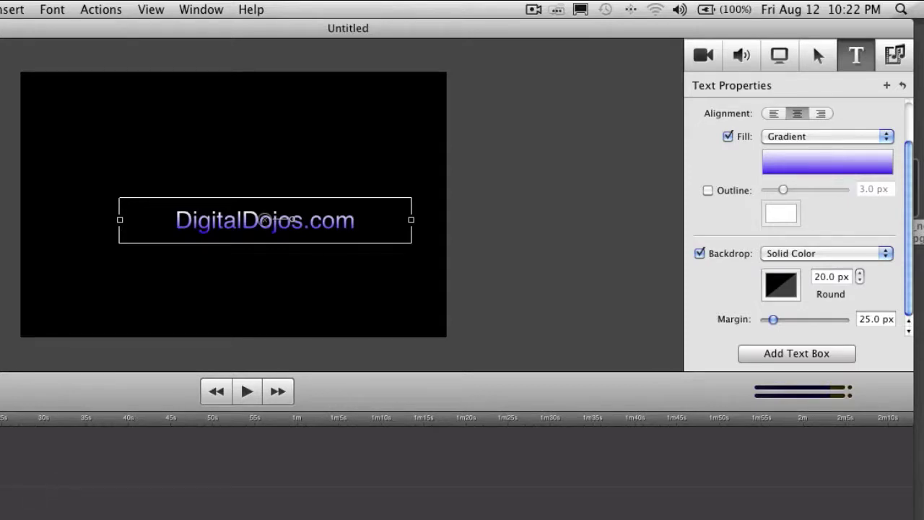
Keep the title's fill as Gradient, then check the Audio settings and return to Text
click(822, 139)
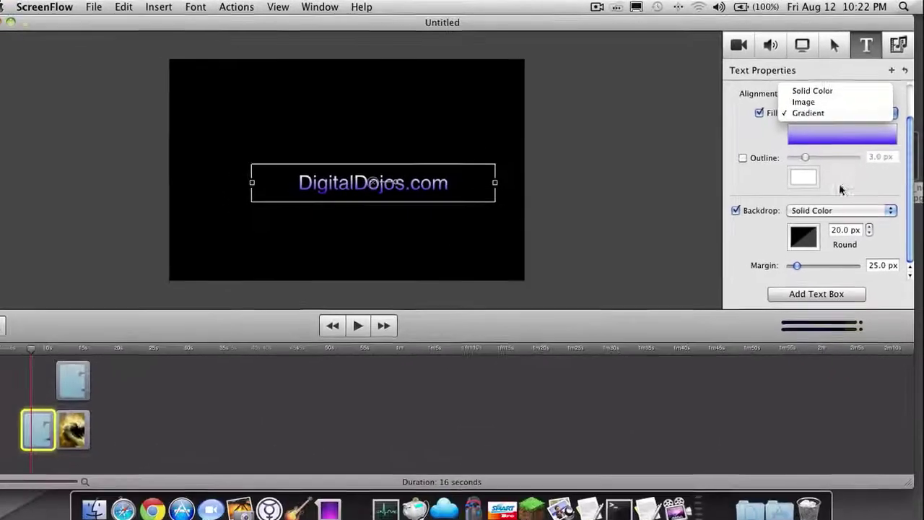
click(827, 228)
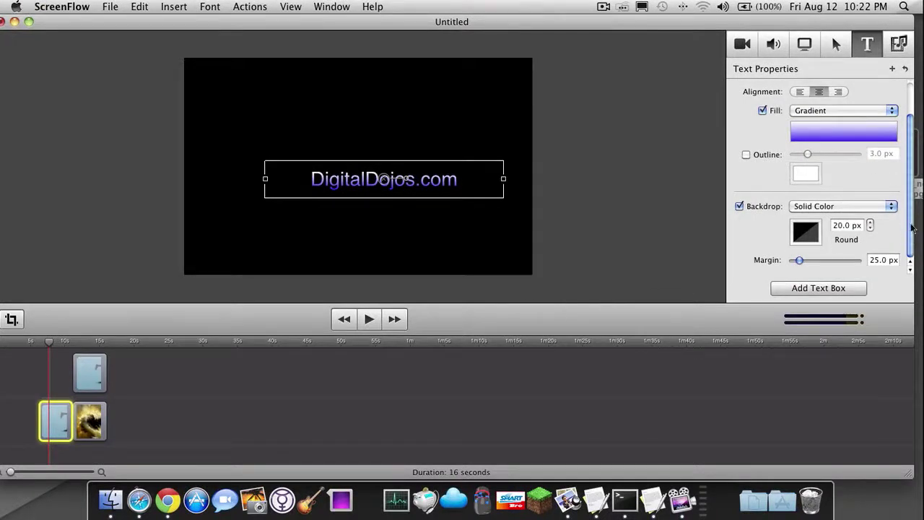
scroll(910, 228, up, 3)
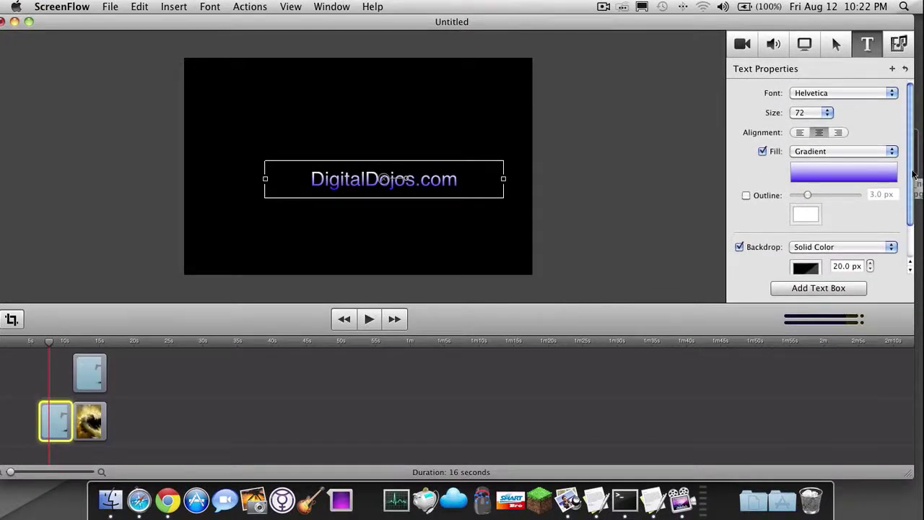
click(776, 48)
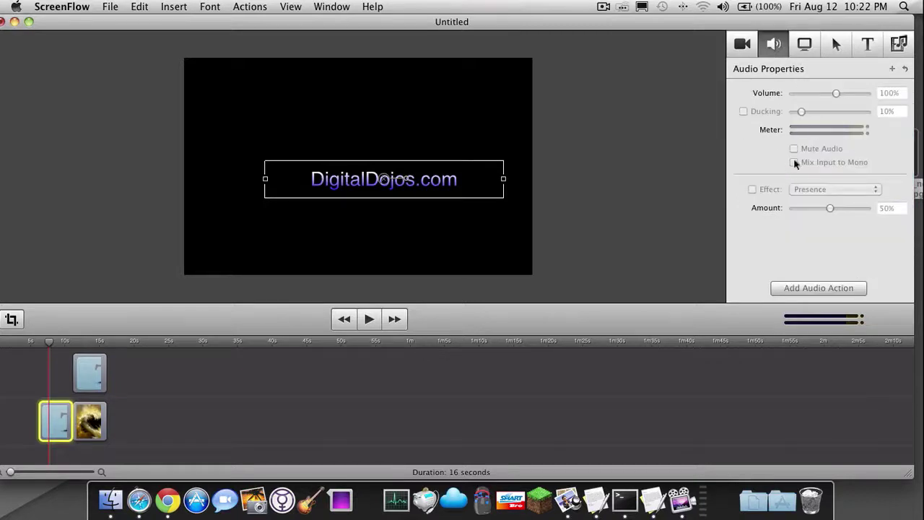
click(866, 47)
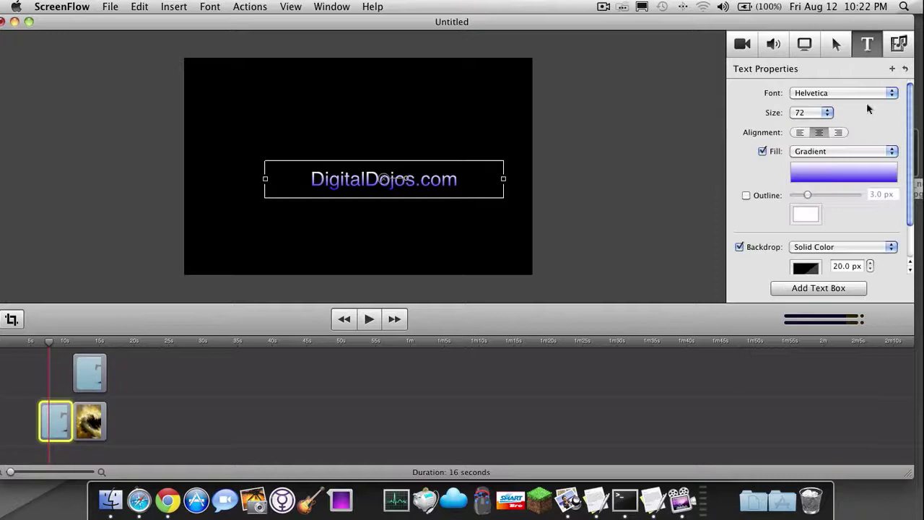
scroll(860, 121, down, 3)
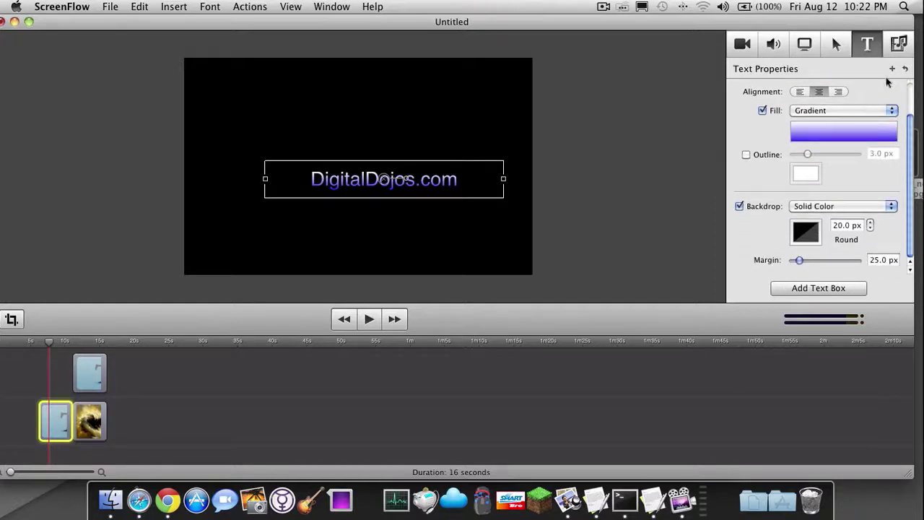